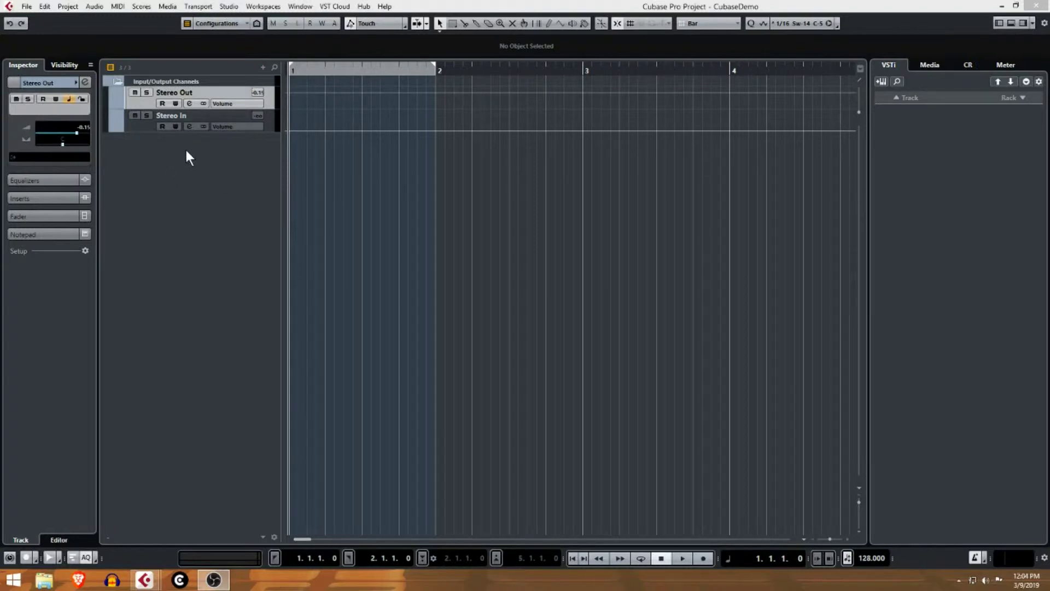
Bring up the list of addable track types (Audio, Instrument, MIDI, Sampler, FX Channel).
{"action": "right_click", "coordinate": [209, 150]}
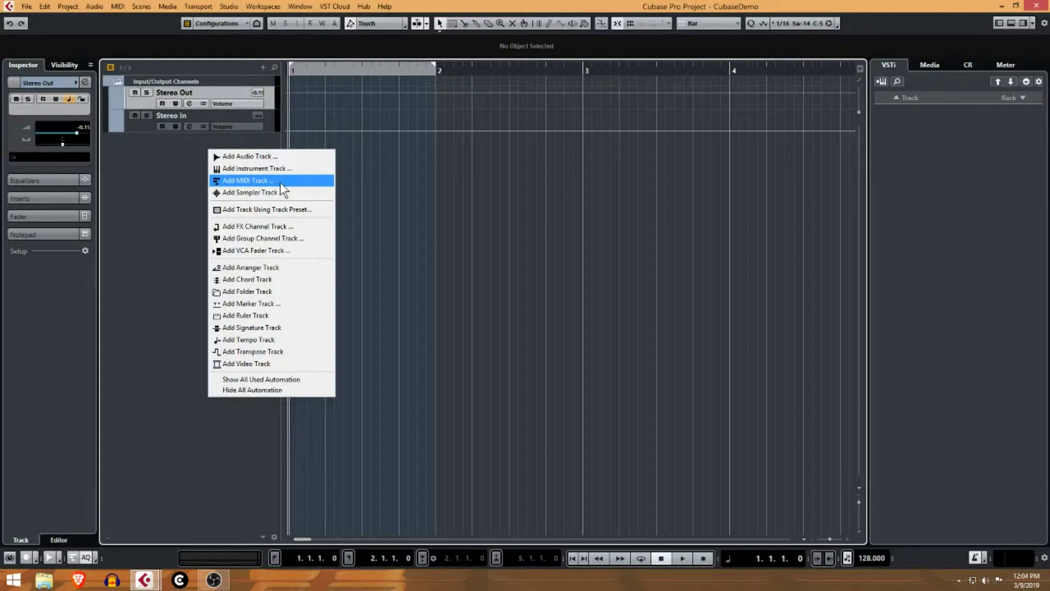
Close the track list and preview the VSTi rack's instrument-adding options.
{"action": "left_click", "coordinate": [948, 137]}
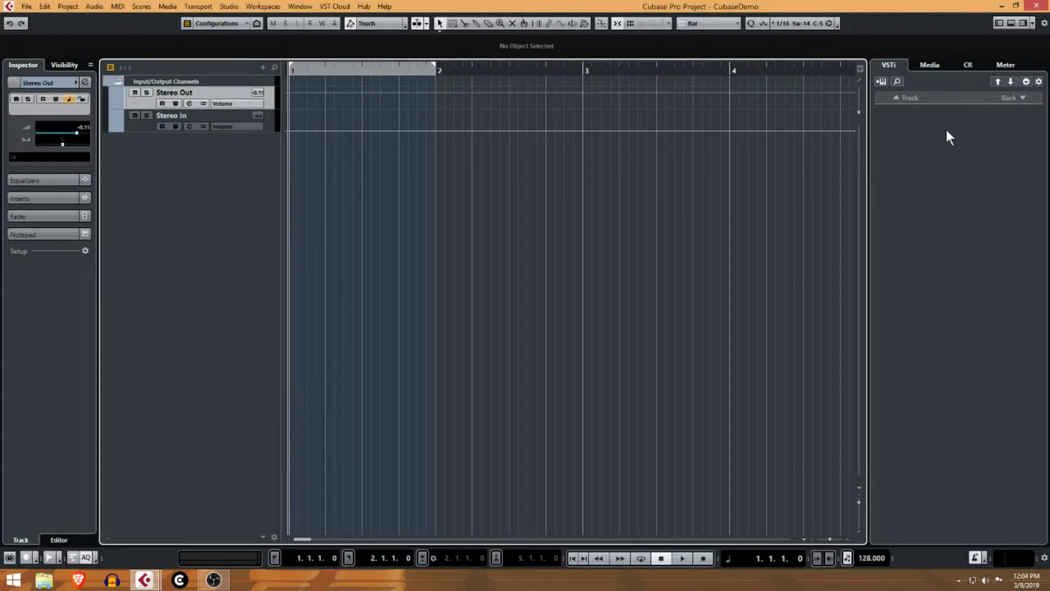
{"action": "right_click", "coordinate": [927, 130]}
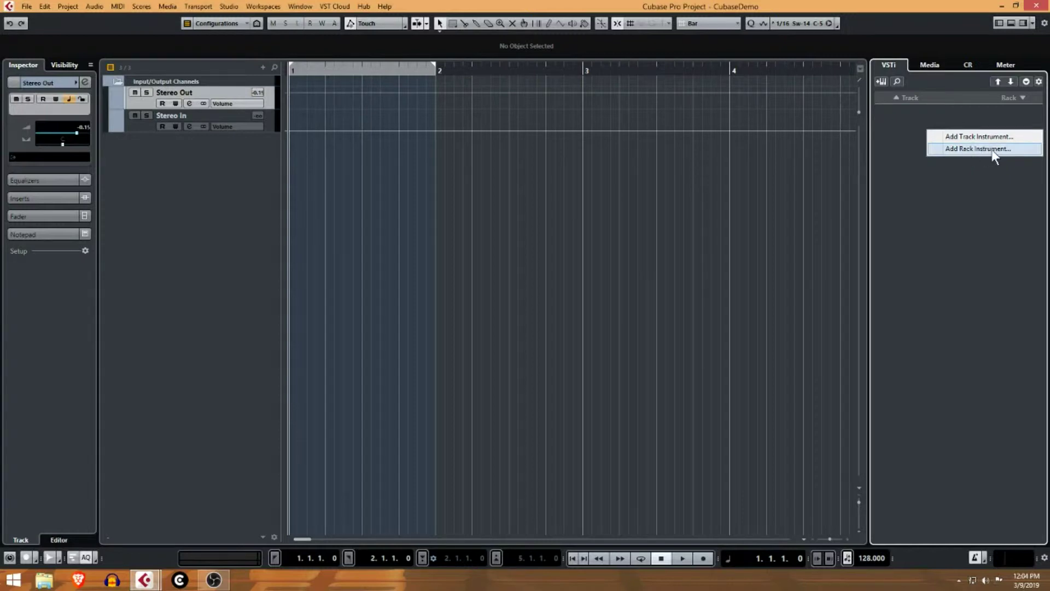
{"action": "left_click", "coordinate": [957, 169]}
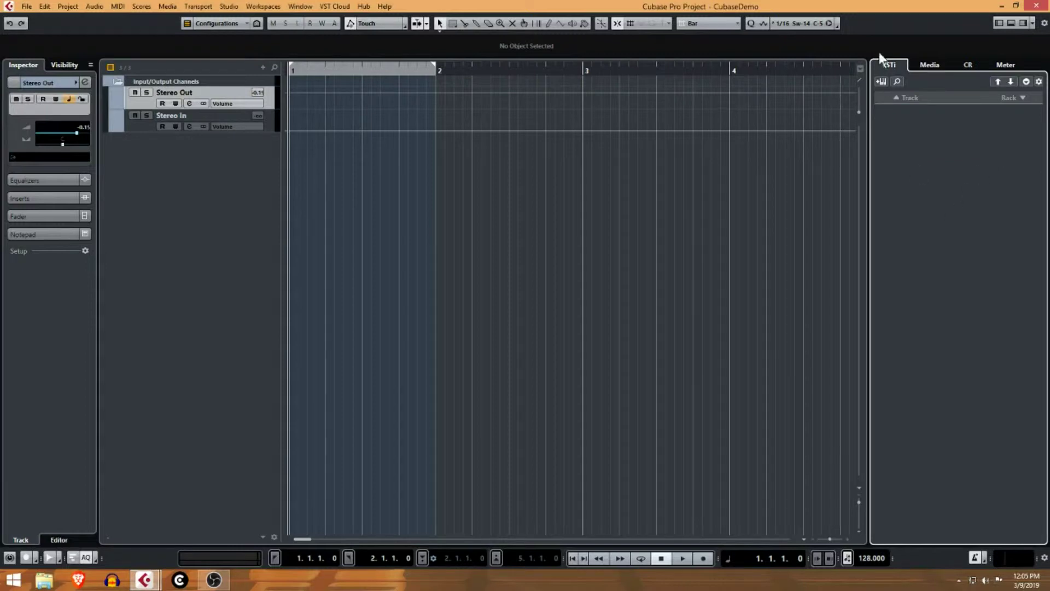
Open and cancel the instrument track setup twice, then show Add Track/Rack Instrument in the VSTi rack.
{"action": "left_click", "coordinate": [880, 82]}
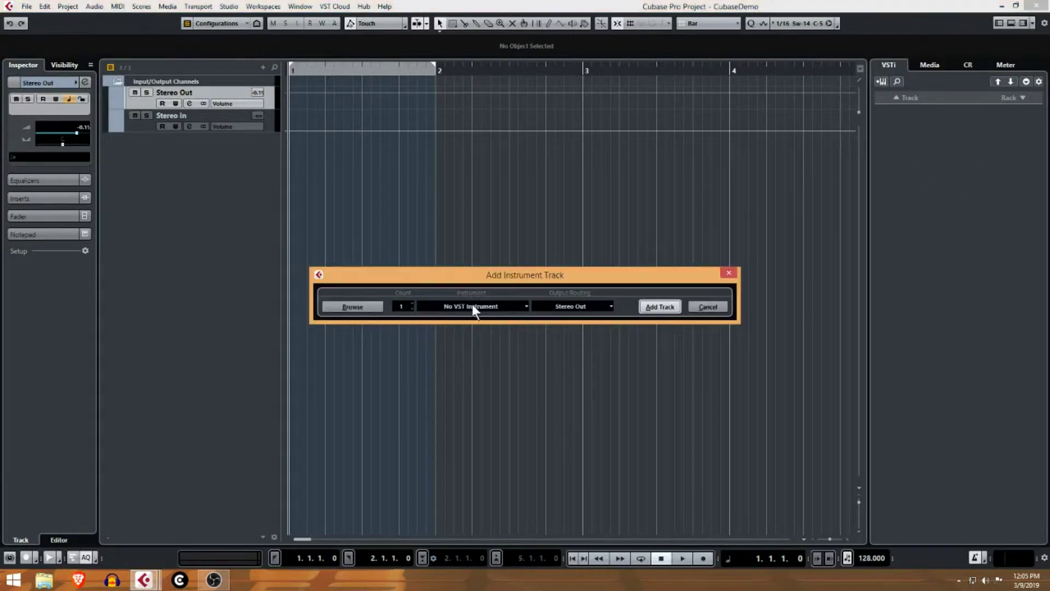
{"action": "left_click", "coordinate": [729, 273]}
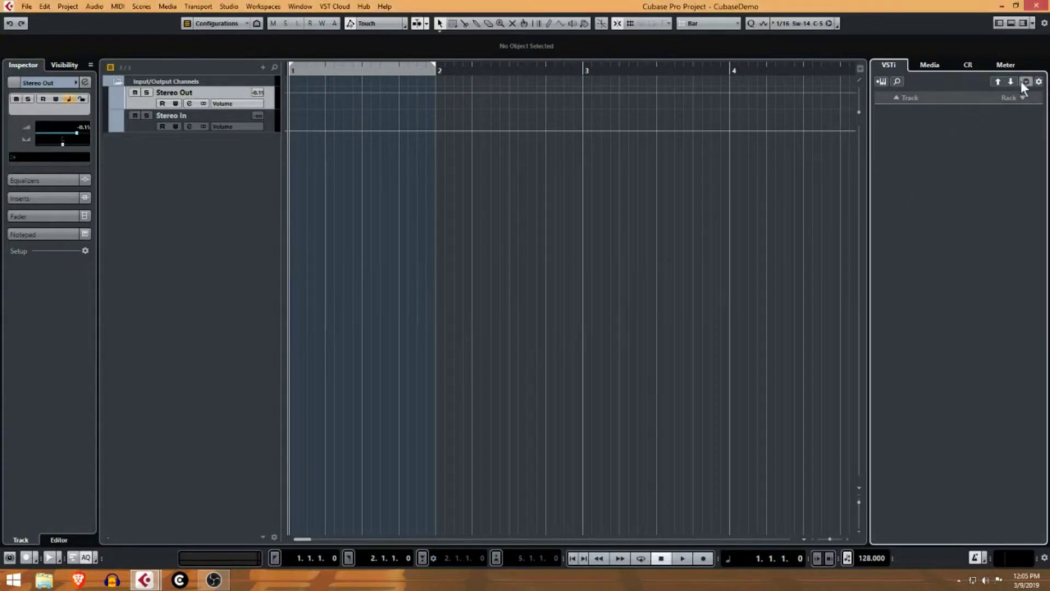
{"action": "left_click", "coordinate": [883, 82]}
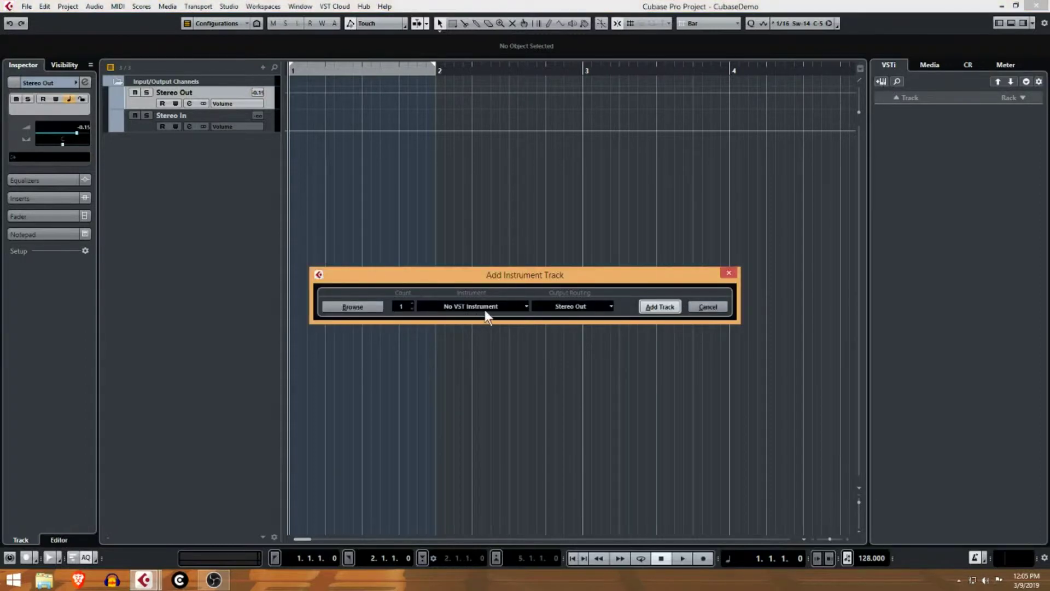
{"action": "left_click", "coordinate": [728, 273]}
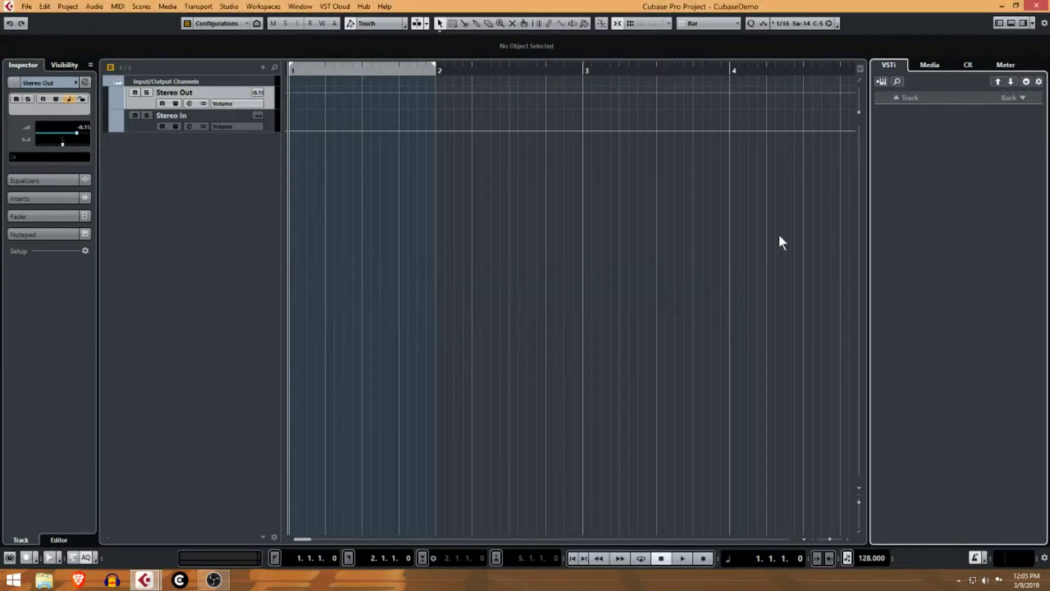
{"action": "right_click", "coordinate": [940, 121]}
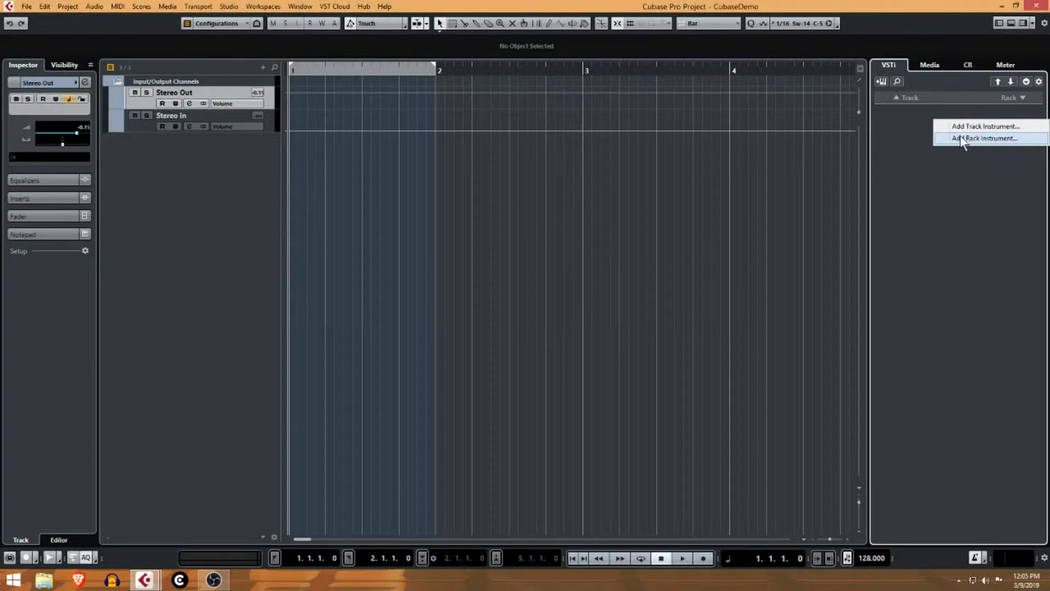
Add Groove Agent SE as a rack instrument from the Steinberg folder.
{"action": "left_click", "coordinate": [960, 139]}
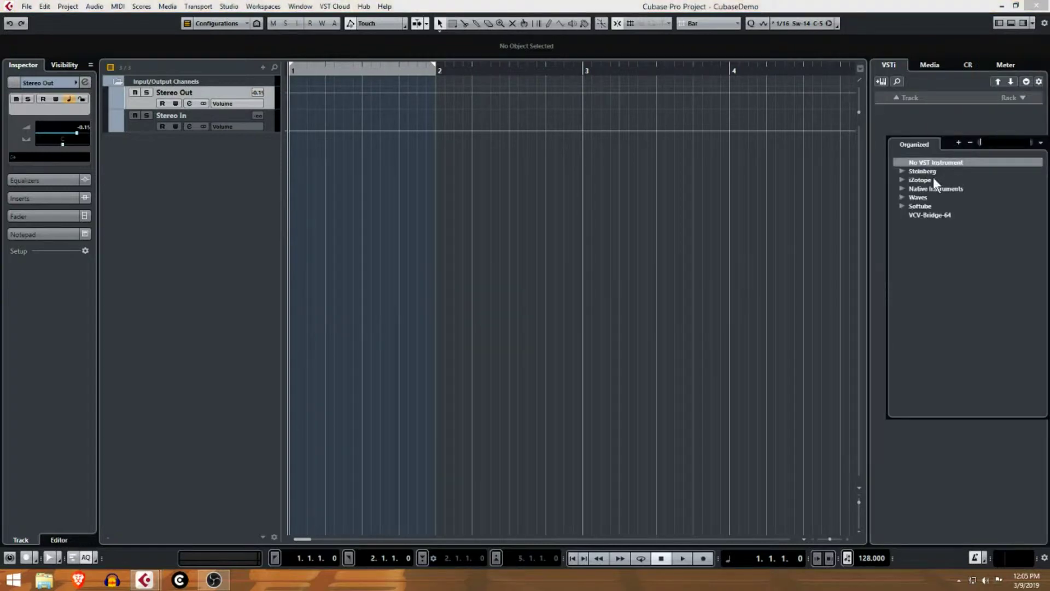
{"action": "left_click", "coordinate": [901, 171]}
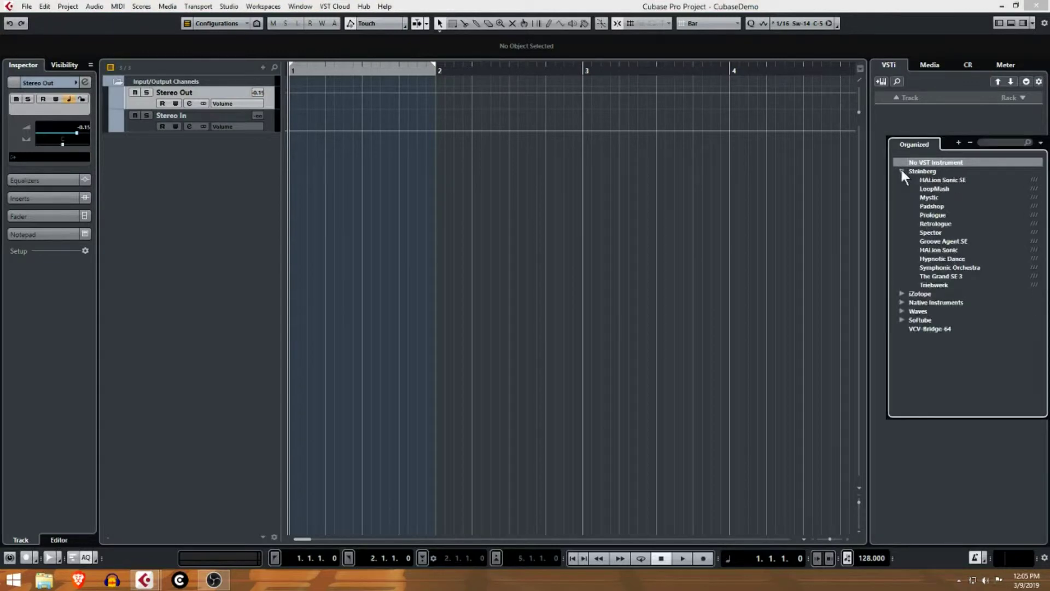
{"action": "left_click", "coordinate": [901, 170]}
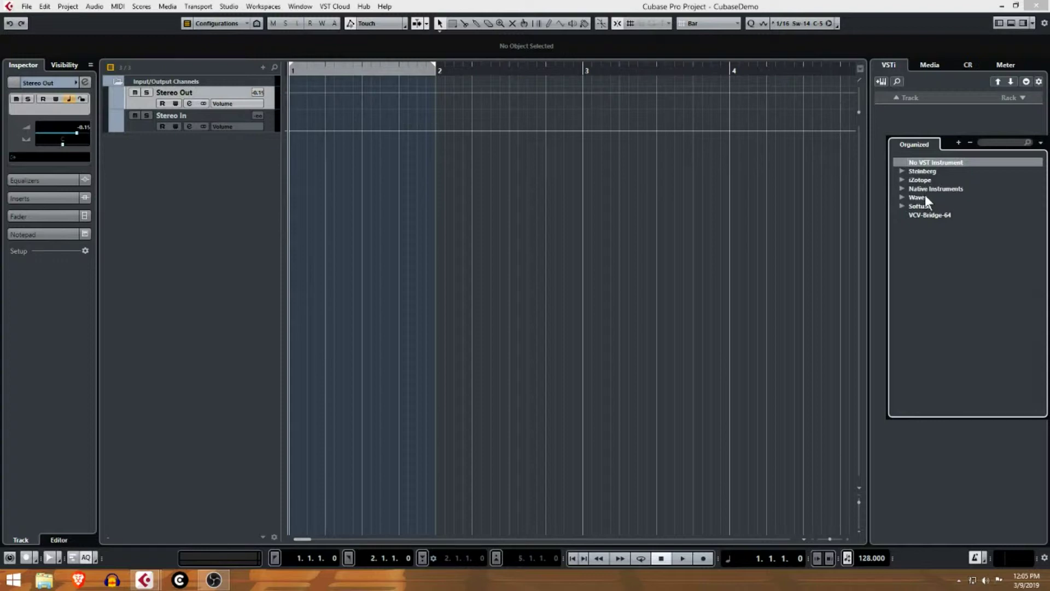
{"action": "left_click", "coordinate": [903, 170]}
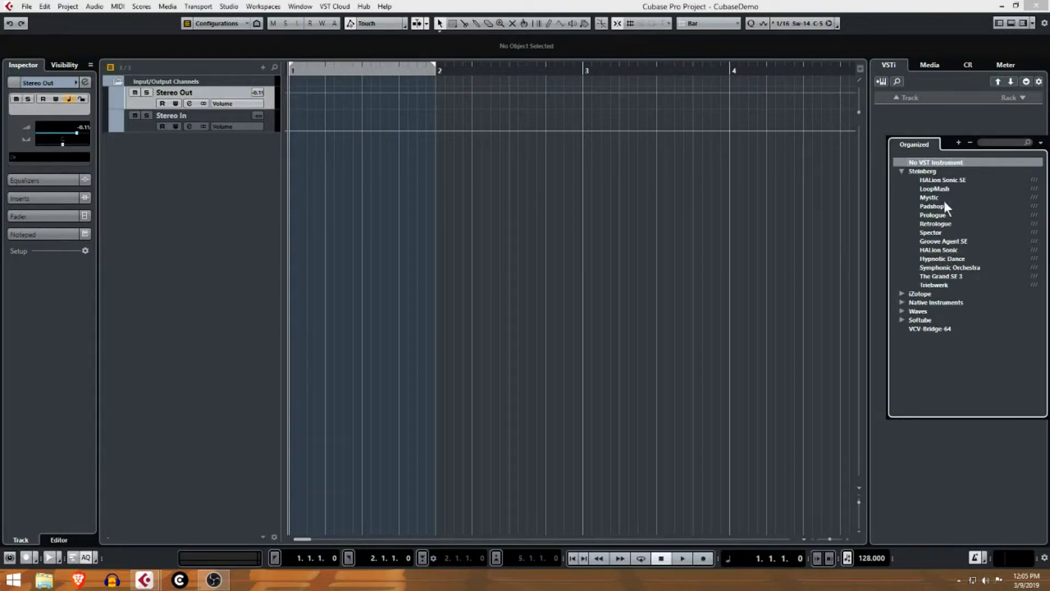
{"action": "left_click", "coordinate": [946, 242]}
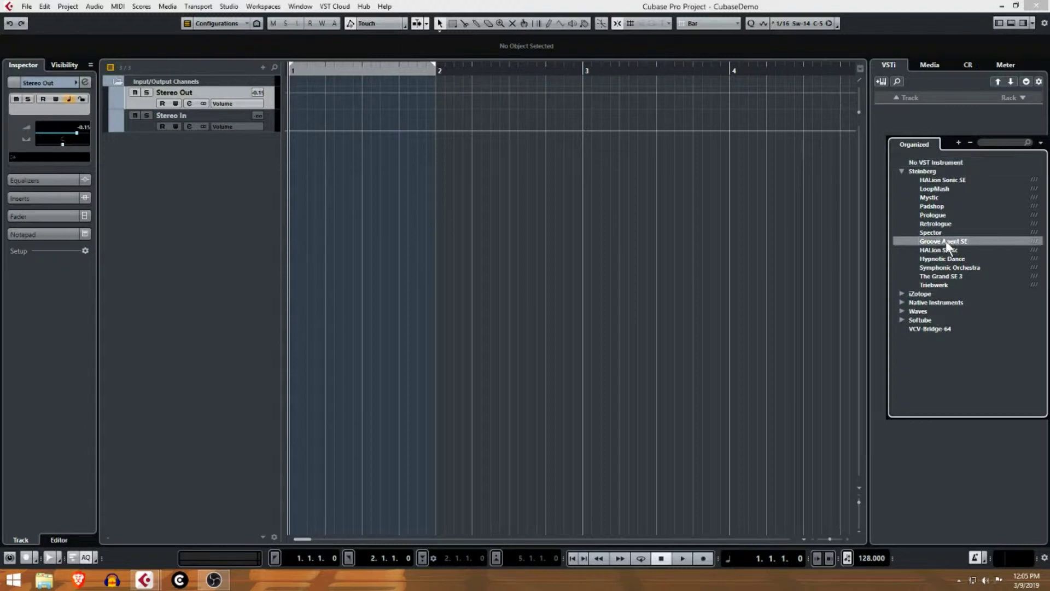
{"action": "left_click", "coordinate": [946, 242]}
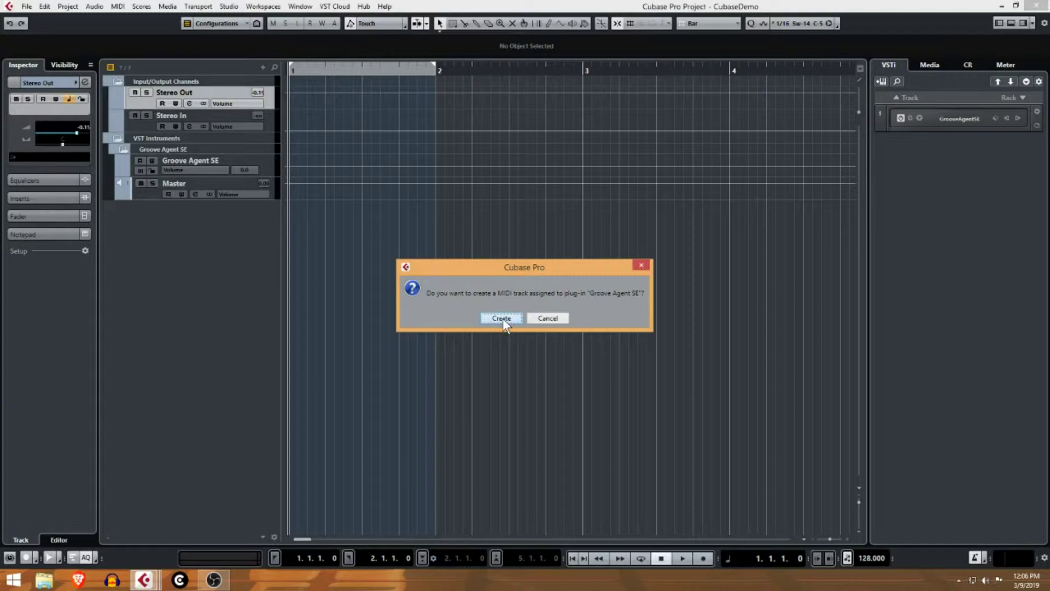
Create the Groove Agent SE 01 MIDI track, move the plugin window right, and audition pads C1 and C#1.
{"action": "left_click", "coordinate": [501, 319]}
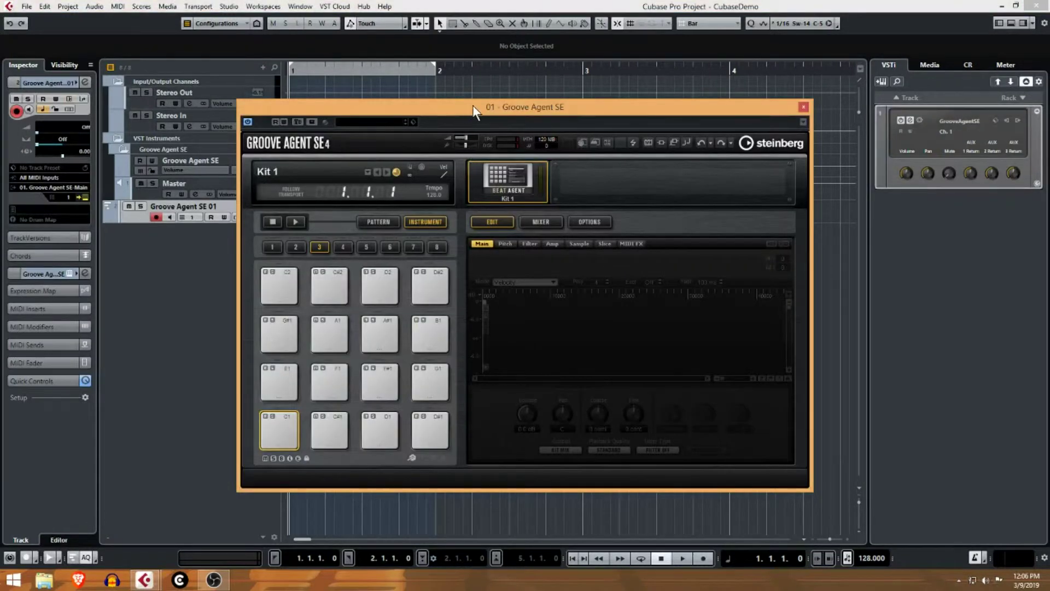
{"action": "left_click_drag", "start_coordinate": [432, 113], "coordinate": [572, 122]}
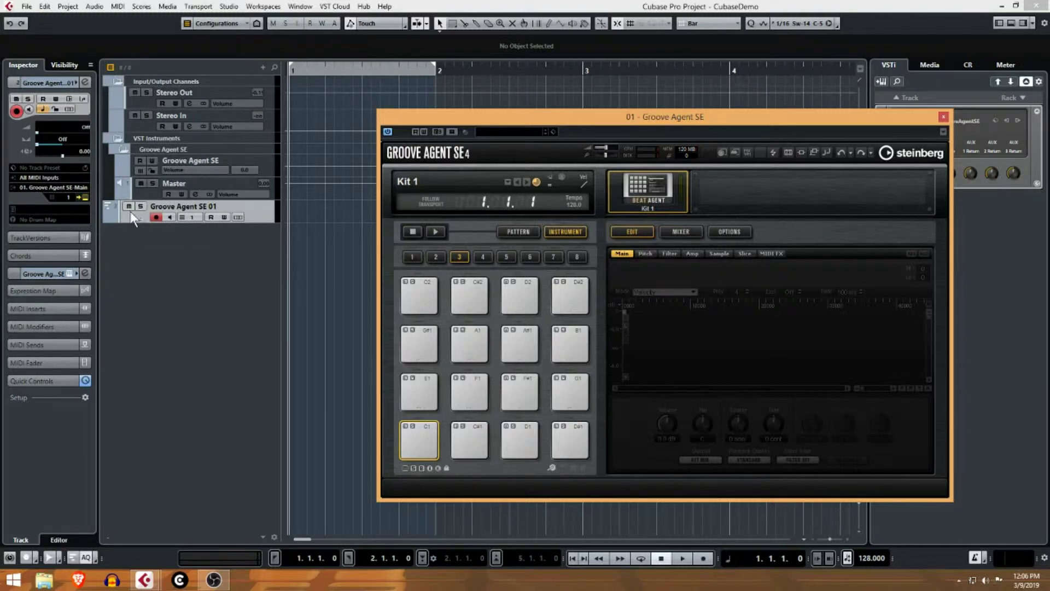
{"action": "left_click", "coordinate": [424, 438]}
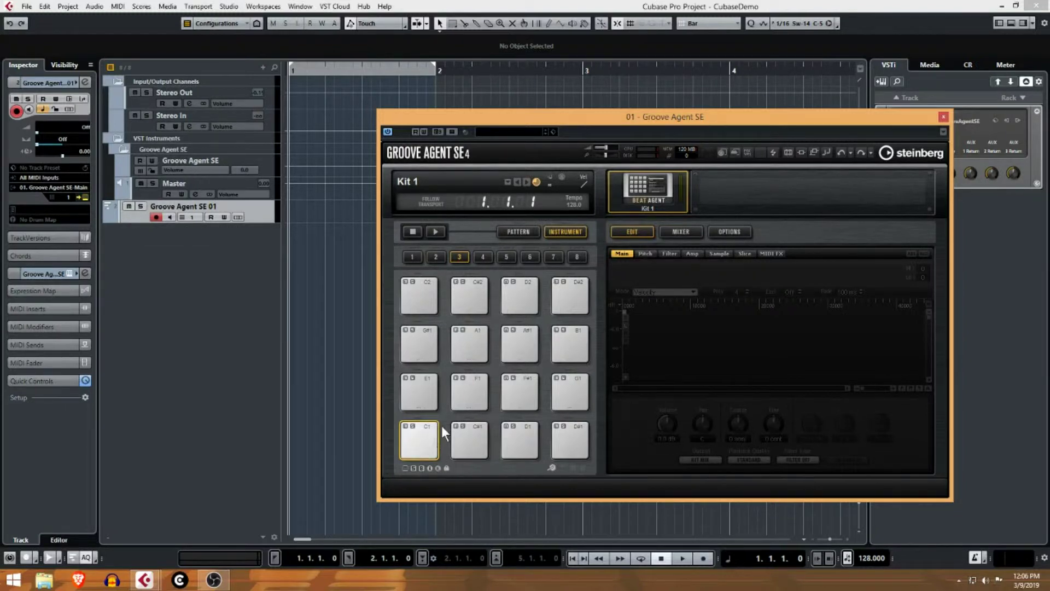
{"action": "left_click", "coordinate": [467, 437]}
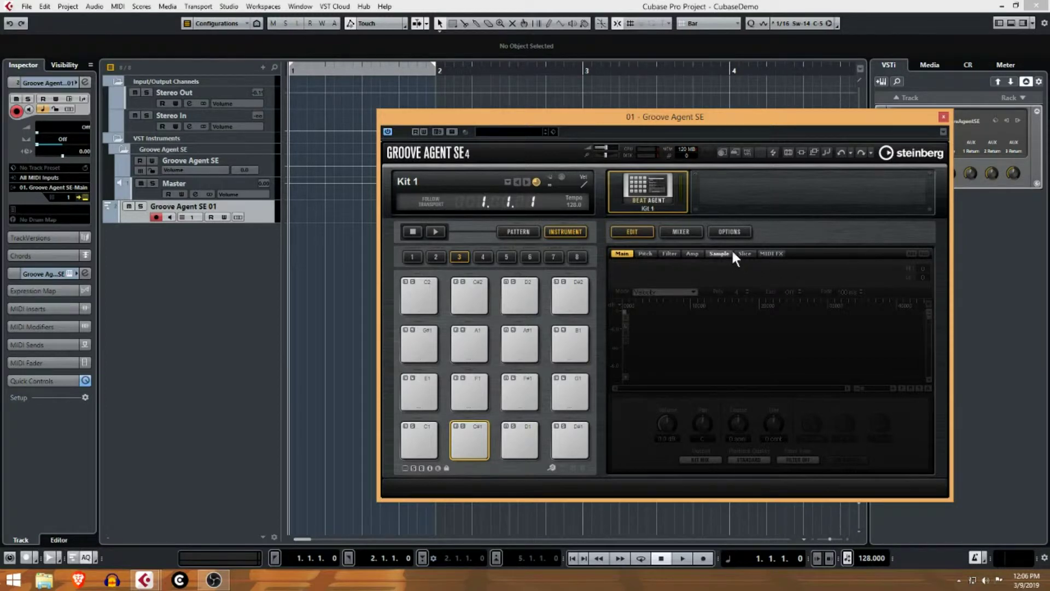
Filter kit presets to Drumset and Elektro House, then load Electro Kit 01.
{"action": "left_click", "coordinate": [534, 132]}
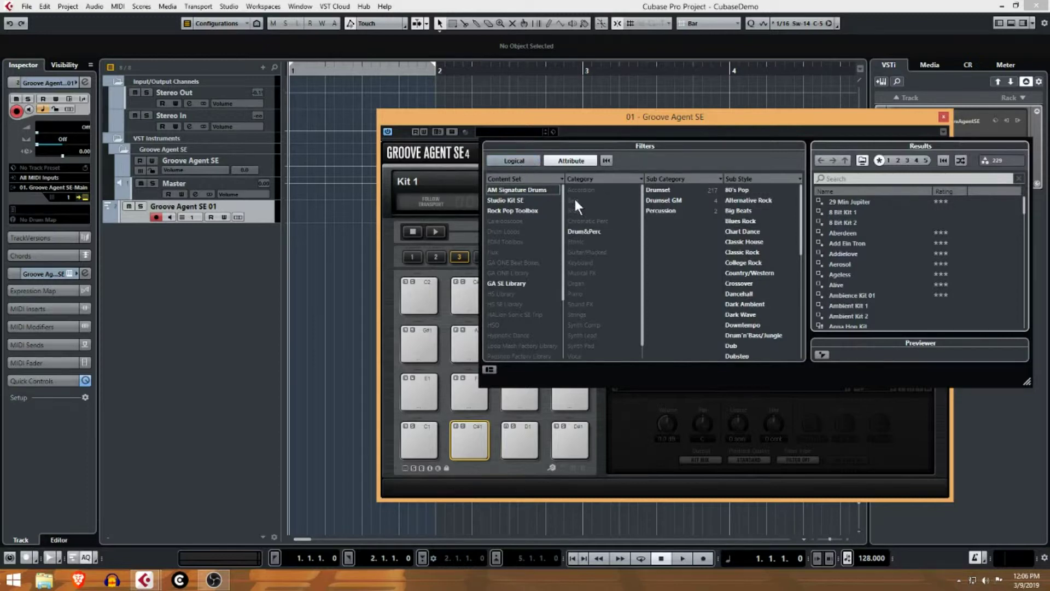
{"action": "left_click", "coordinate": [675, 191]}
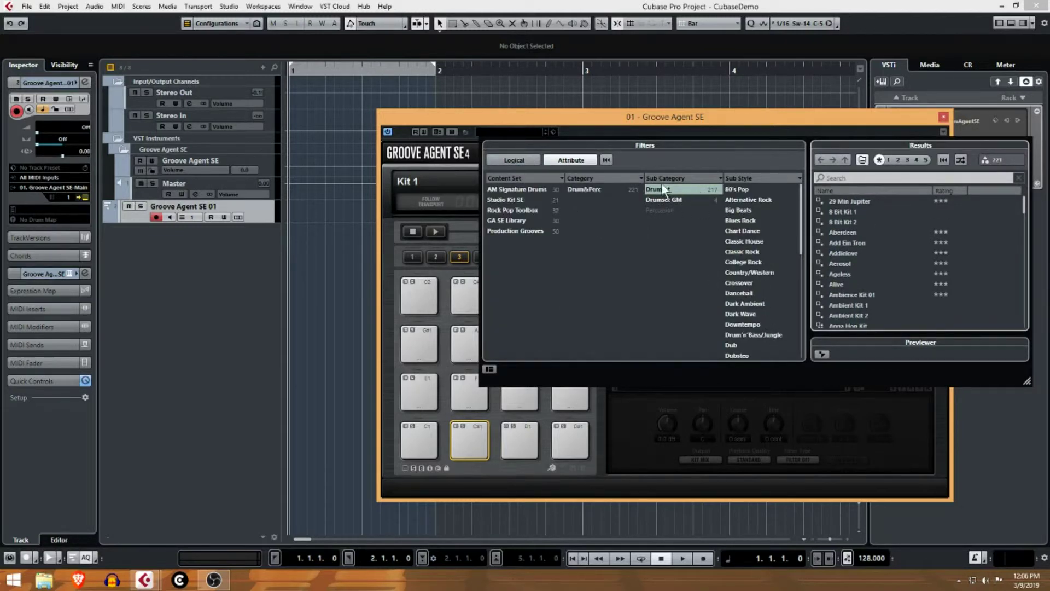
{"action": "scroll", "coordinate": [752, 195], "scroll_direction": "down", "scroll_amount": 1}
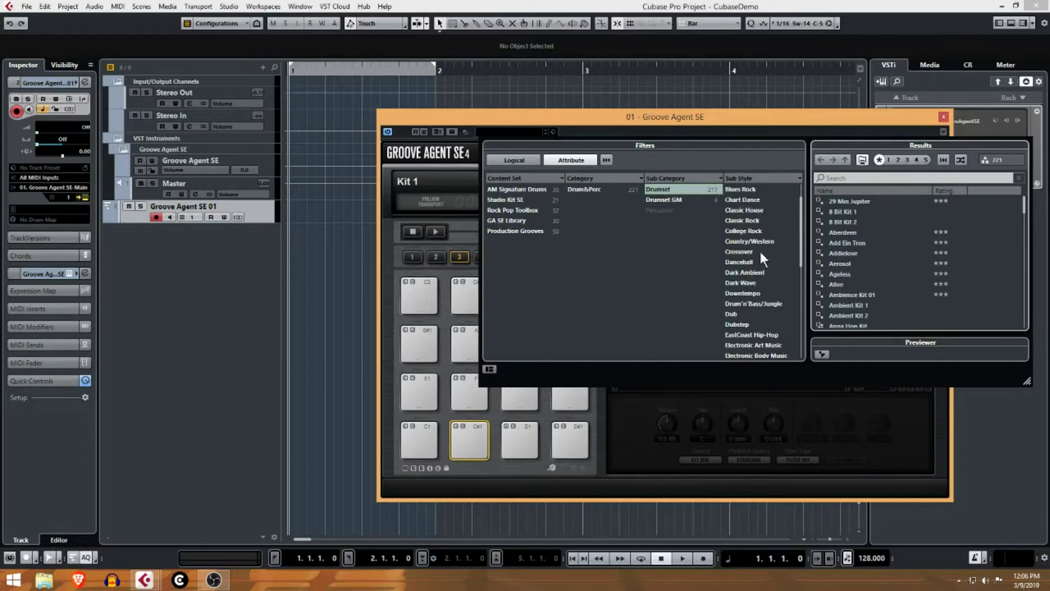
{"action": "scroll", "coordinate": [758, 271], "scroll_direction": "down", "scroll_amount": 1}
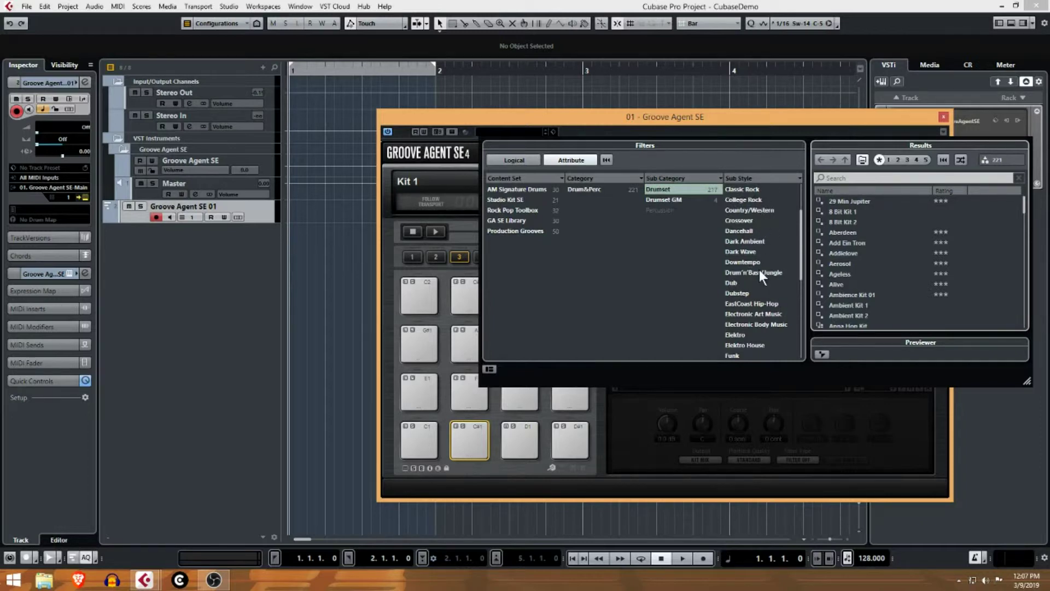
{"action": "scroll", "coordinate": [760, 269], "scroll_direction": "down", "scroll_amount": 2}
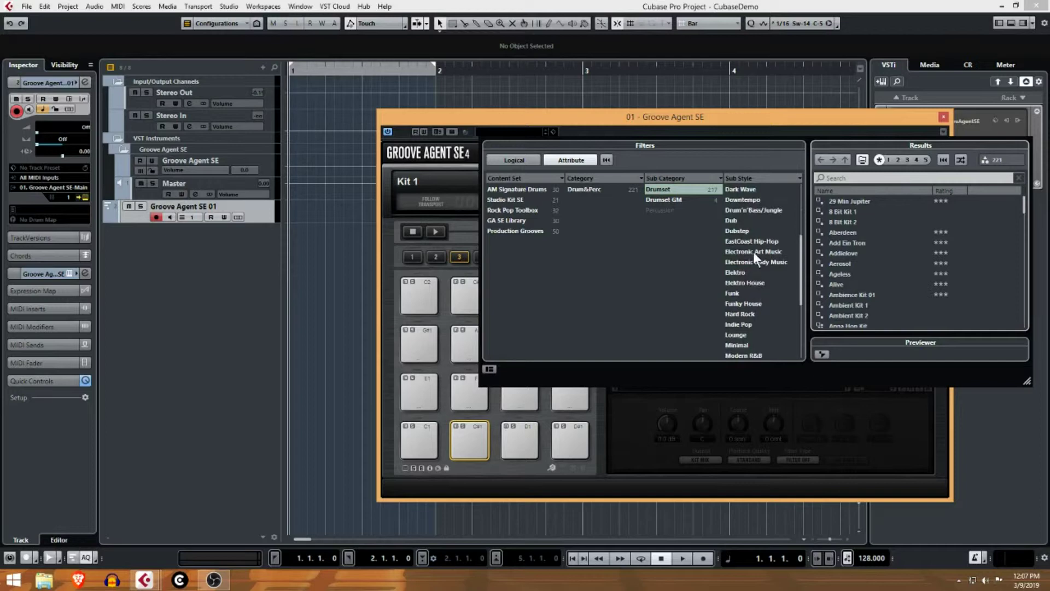
{"action": "left_click", "coordinate": [750, 283]}
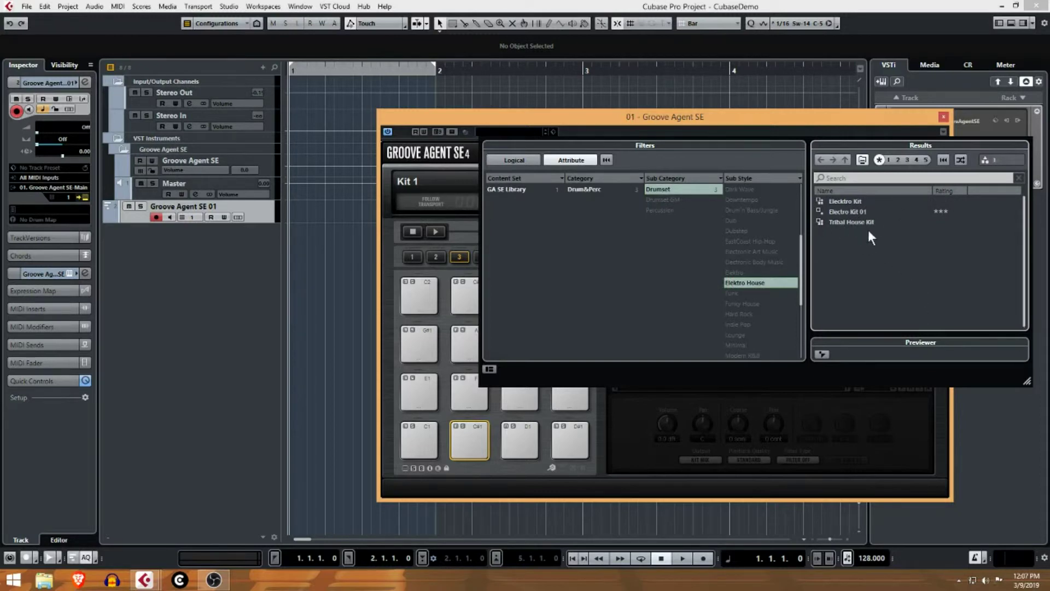
{"action": "left_click", "coordinate": [852, 212]}
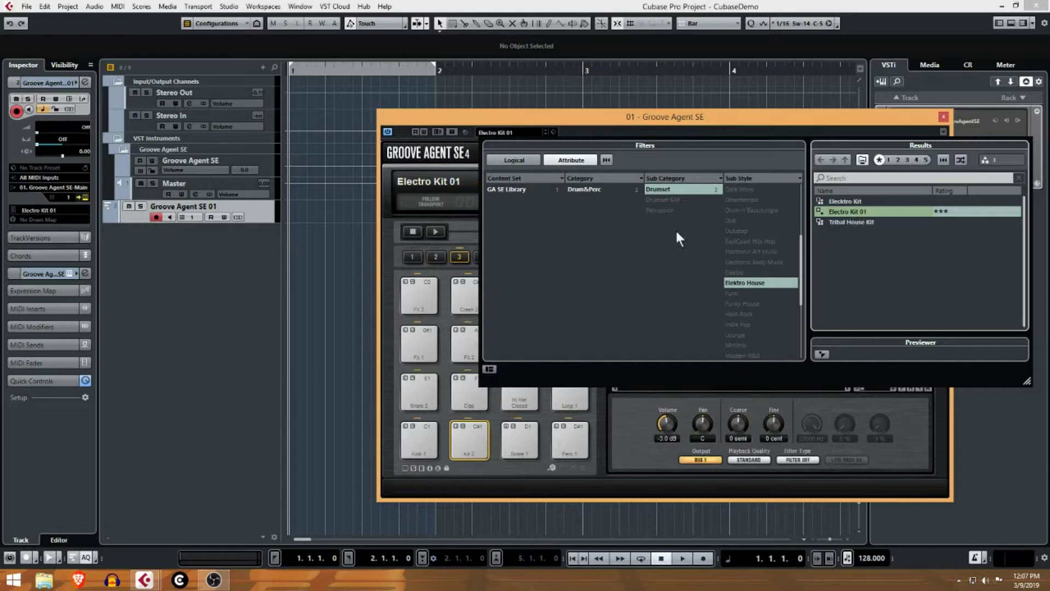
Audition Electro Kit 01's Kick 1 and Snare 1 pads, then turn on cycle and start playback.
{"action": "left_click", "coordinate": [736, 139]}
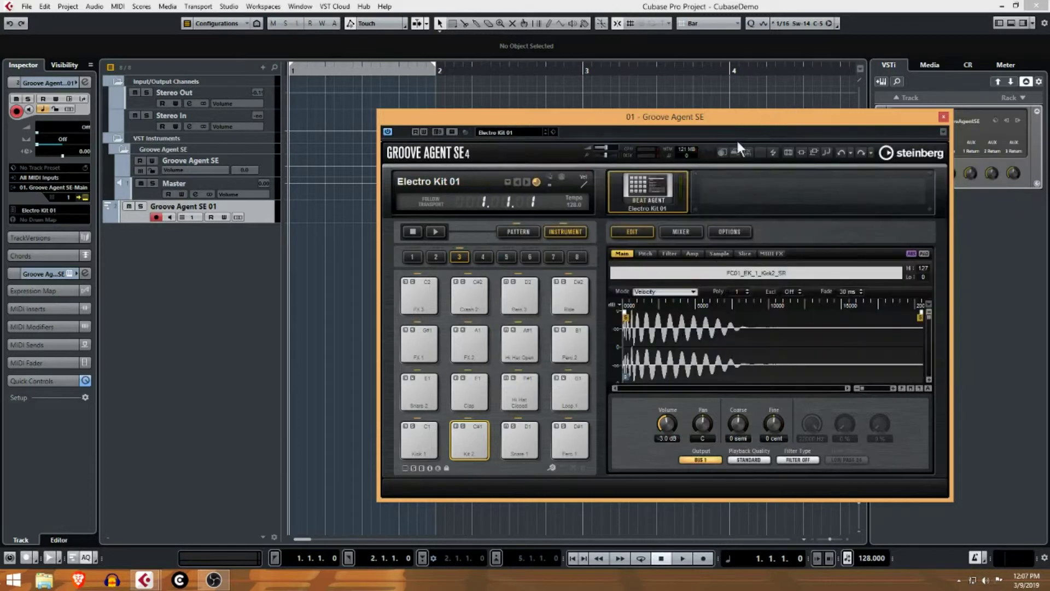
{"action": "left_click", "coordinate": [424, 441]}
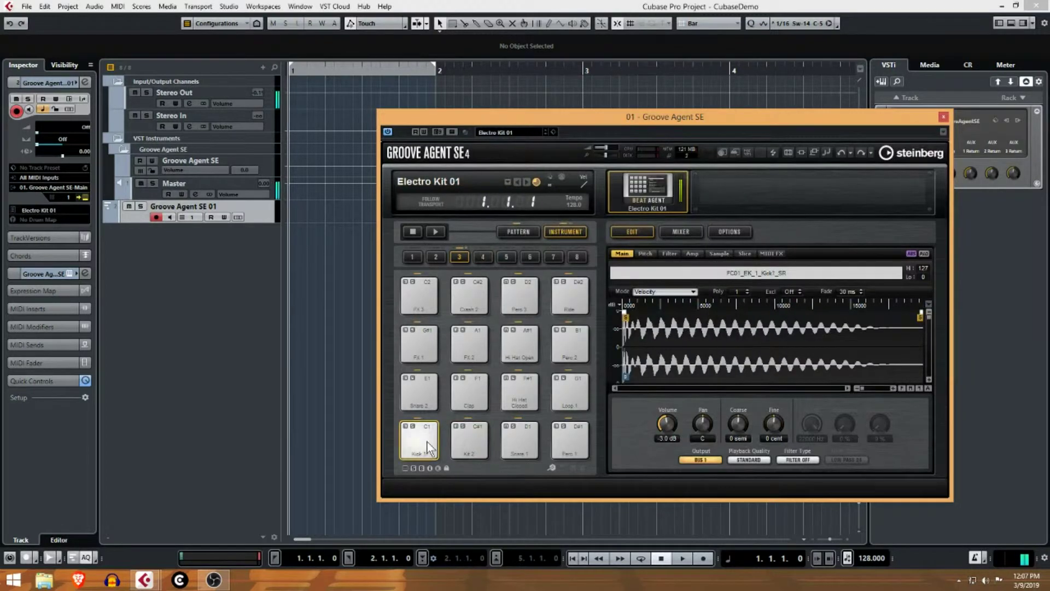
{"action": "left_click", "coordinate": [471, 454]}
{"action": "left_click", "coordinate": [526, 445]}
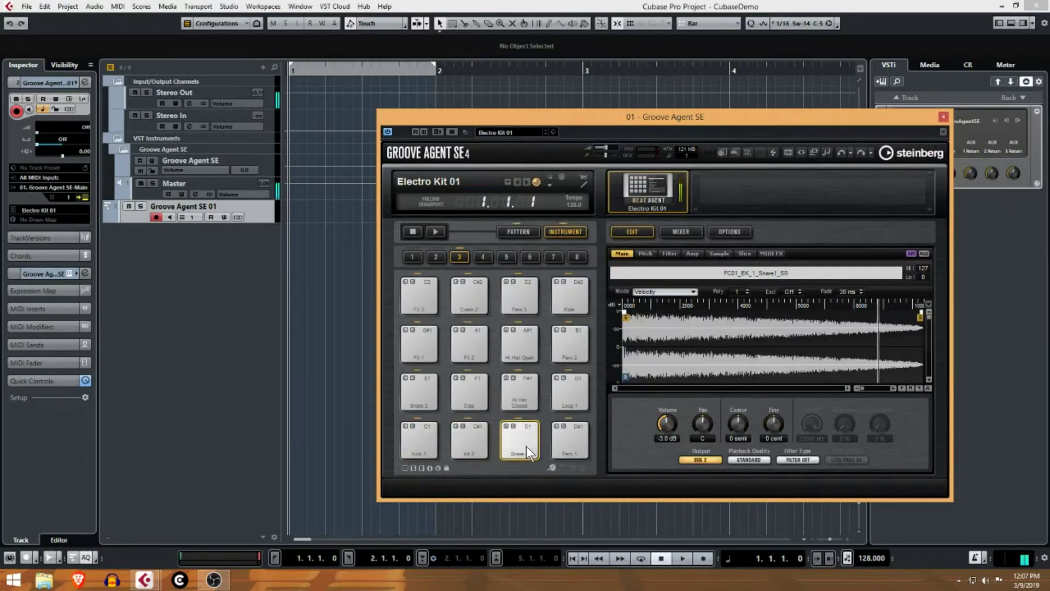
{"action": "left_click", "coordinate": [421, 448]}
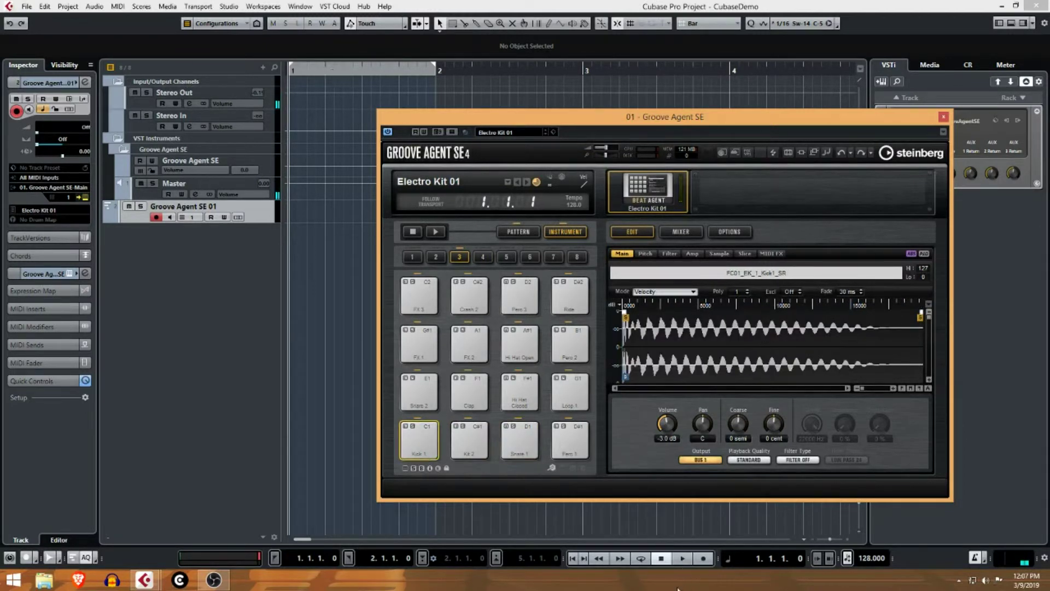
{"action": "left_click", "coordinate": [640, 559]}
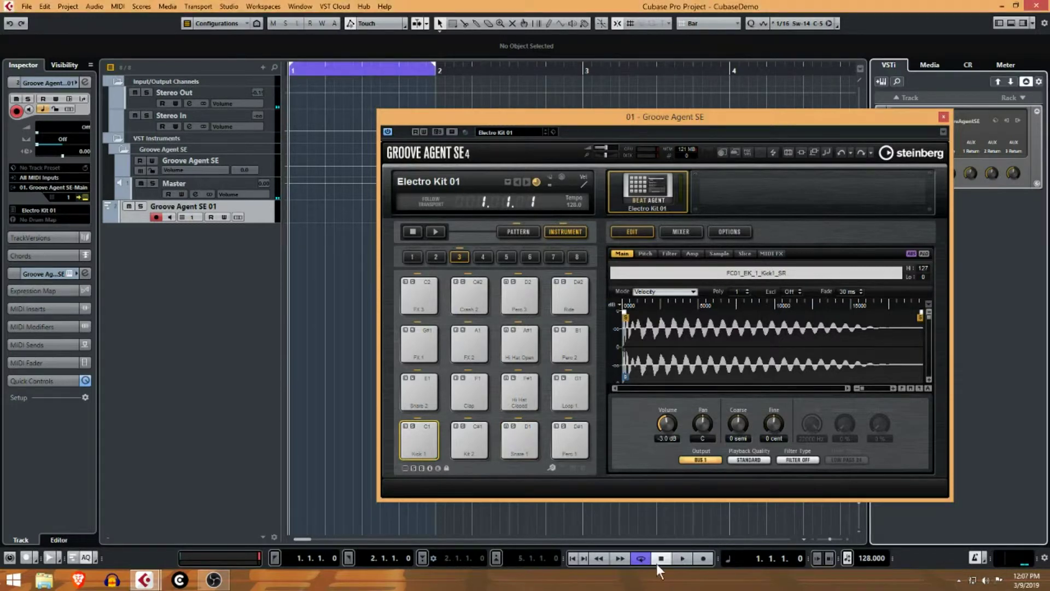
{"action": "left_click", "coordinate": [681, 558]}
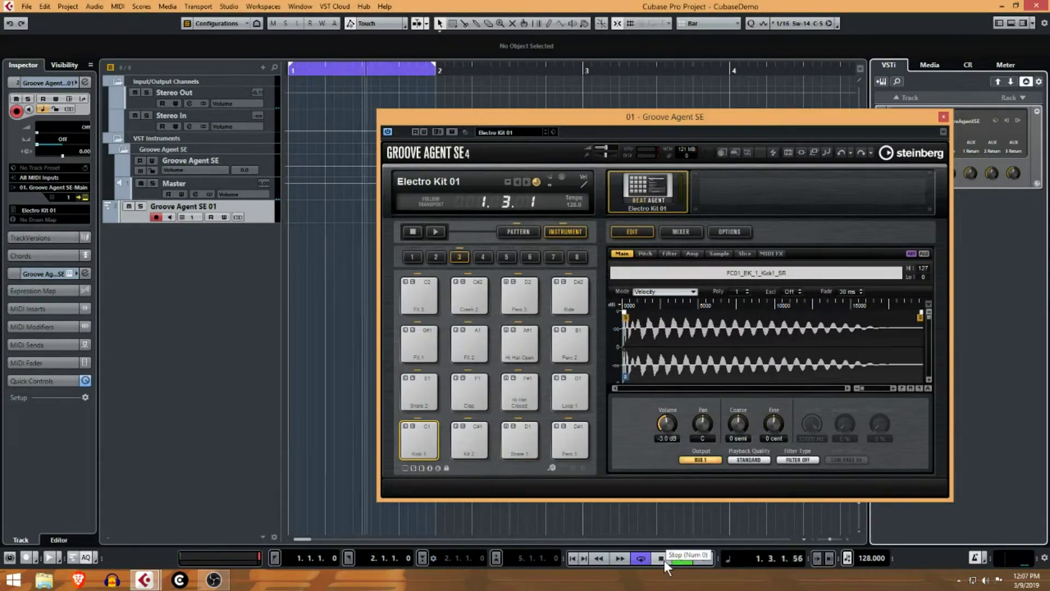
Switch to the pattern pads, audition Groove 1, stop the transport with Space, and trigger Groove 1 again.
{"action": "left_click", "coordinate": [521, 232]}
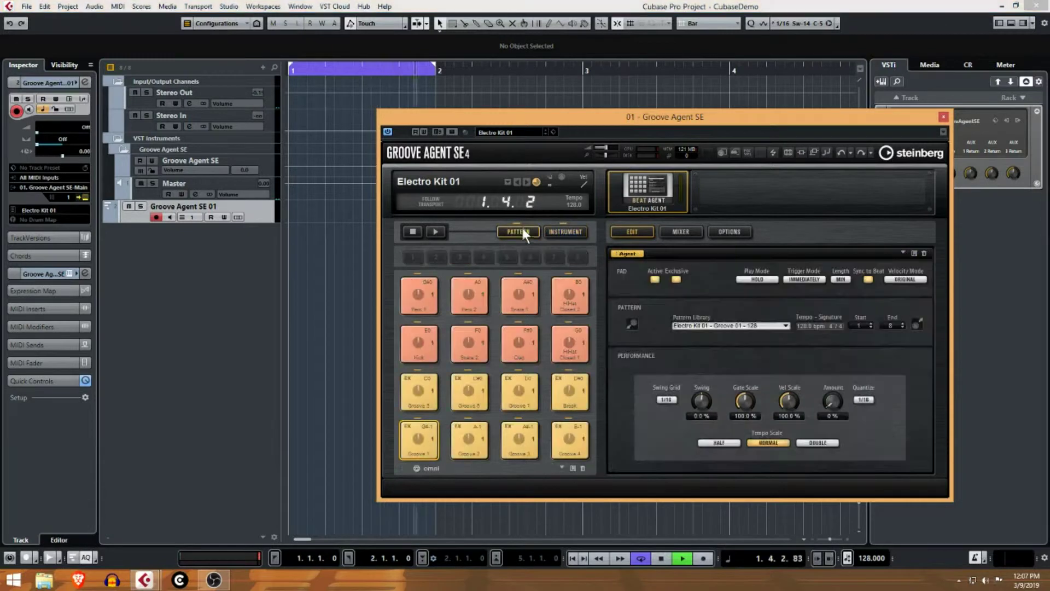
{"action": "left_click", "coordinate": [431, 438]}
{"action": "left_click_drag", "start_coordinate": [431, 437], "coordinate": [431, 438]}
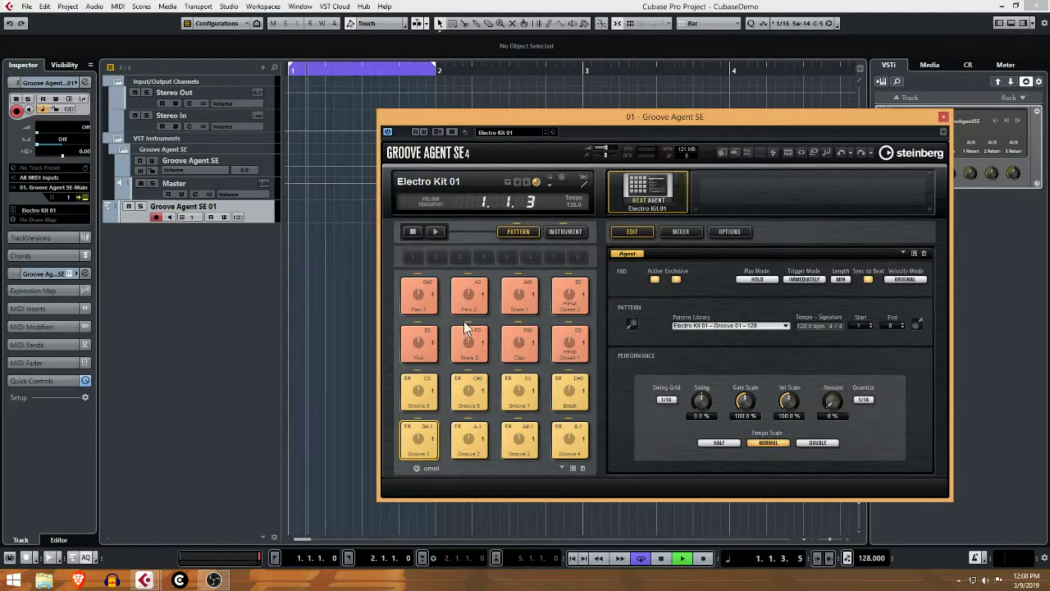
{"action": "key", "text": "space"}
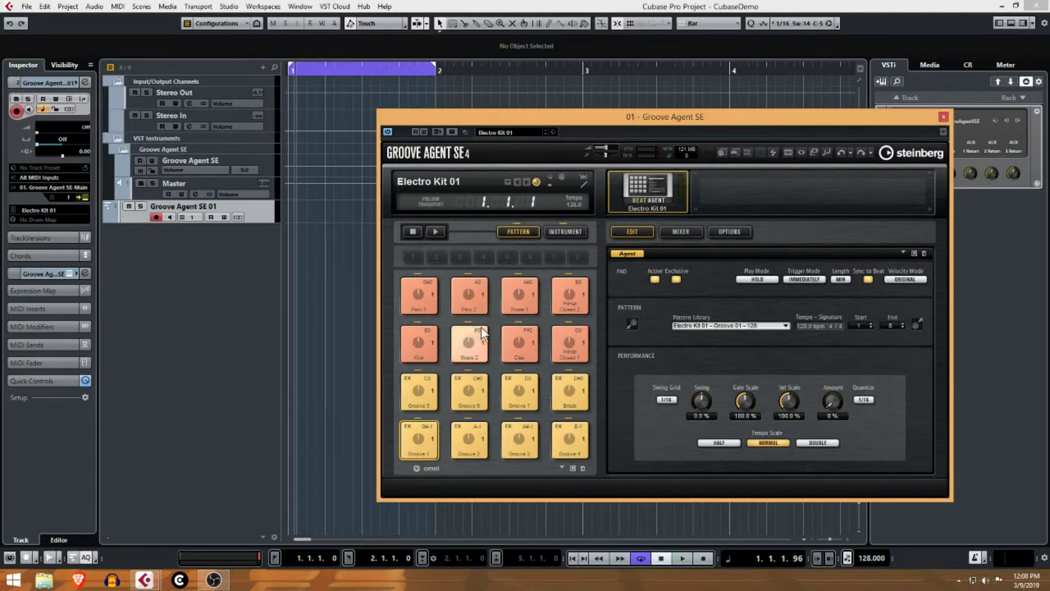
{"action": "left_click", "coordinate": [425, 444]}
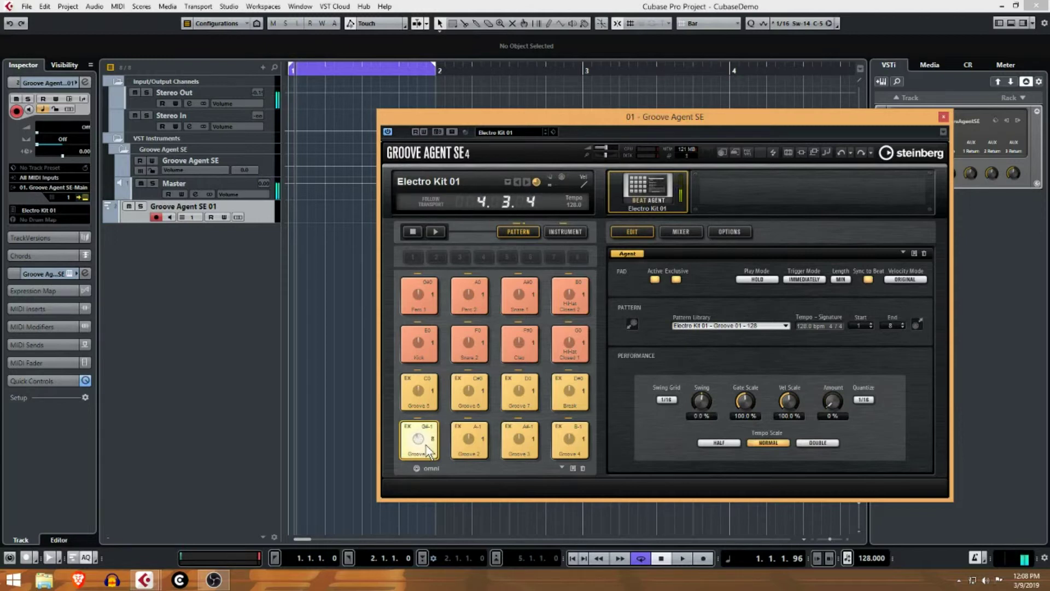
{"action": "left_click_drag", "start_coordinate": [429, 450], "coordinate": [429, 452]}
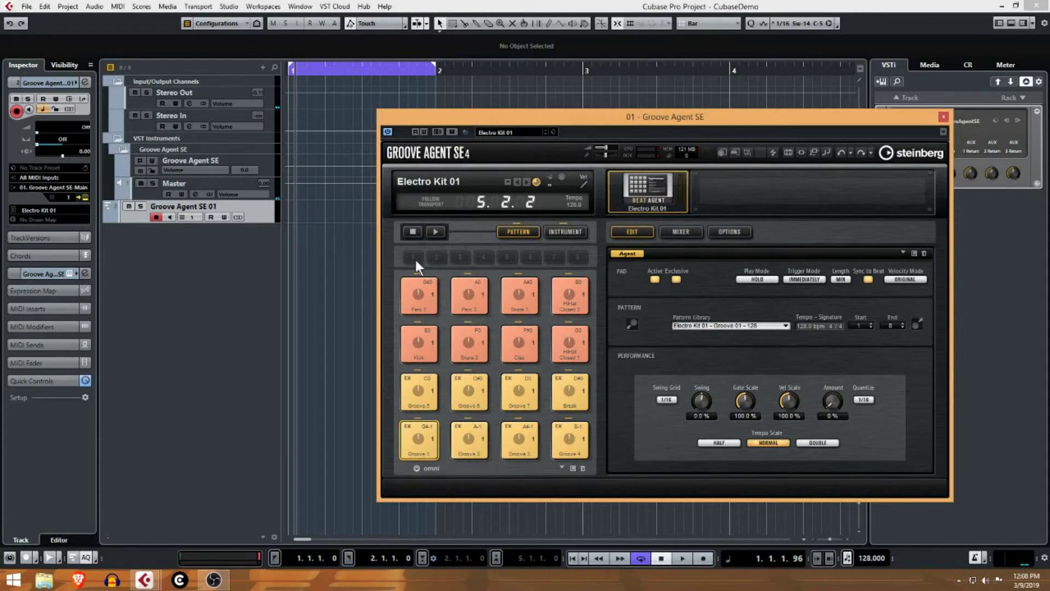
Play Groove Agent's patterns, switch to Groove 2 (Electro Kit 01 – Groove 02 – 128), then stop.
{"action": "left_click", "coordinate": [433, 232]}
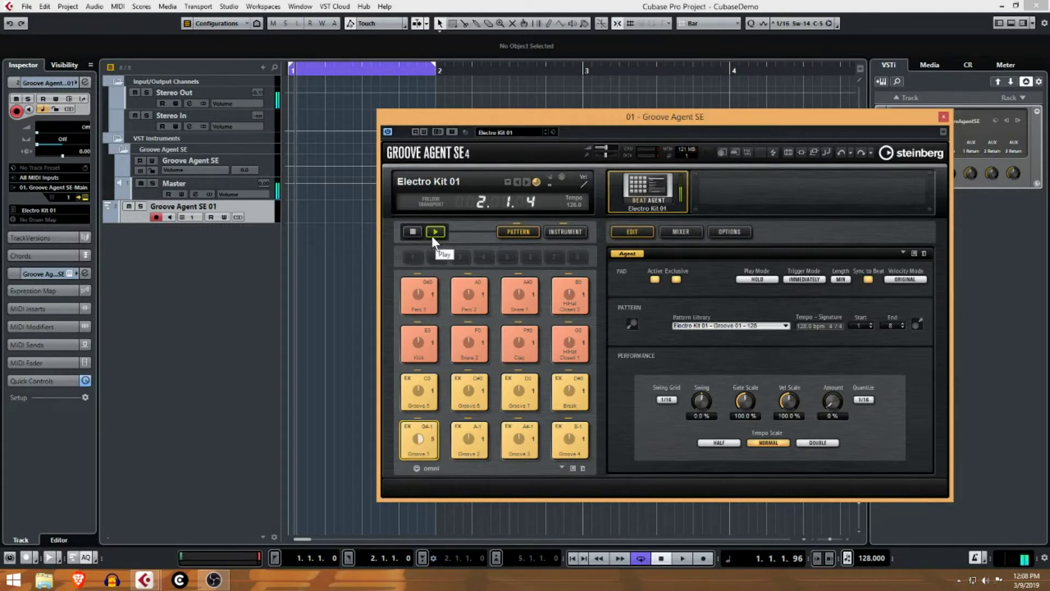
{"action": "left_click", "coordinate": [474, 441]}
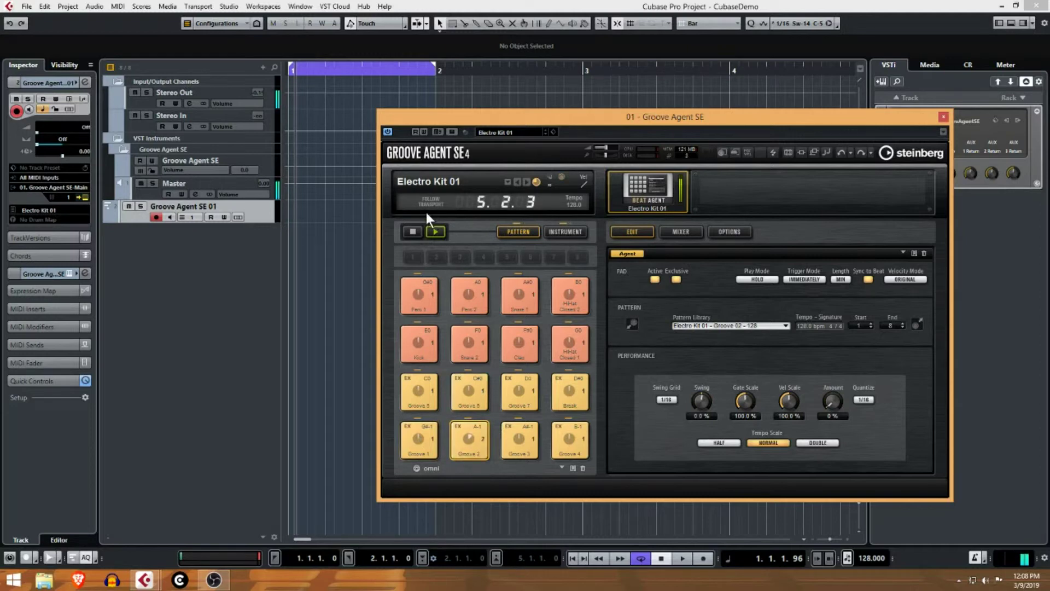
{"action": "left_click", "coordinate": [413, 232]}
Drag the Groove 1 pattern onto the Groove Agent SE 01 track at bar 1, then return to INSTRUMENT view.
{"action": "left_click_drag", "start_coordinate": [677, 124], "coordinate": [757, 145]}
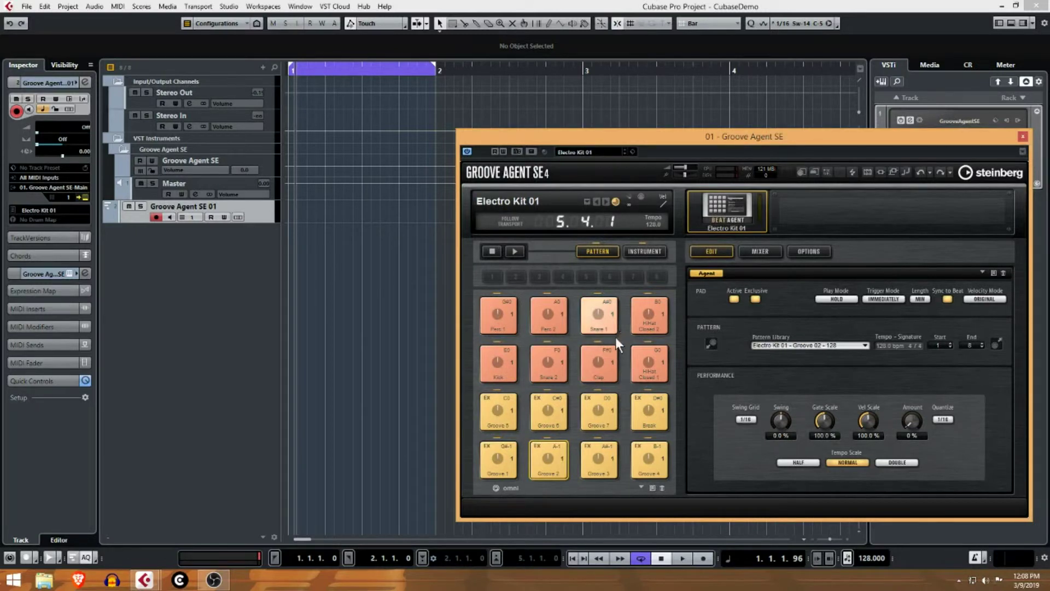
{"action": "left_click", "coordinate": [506, 463]}
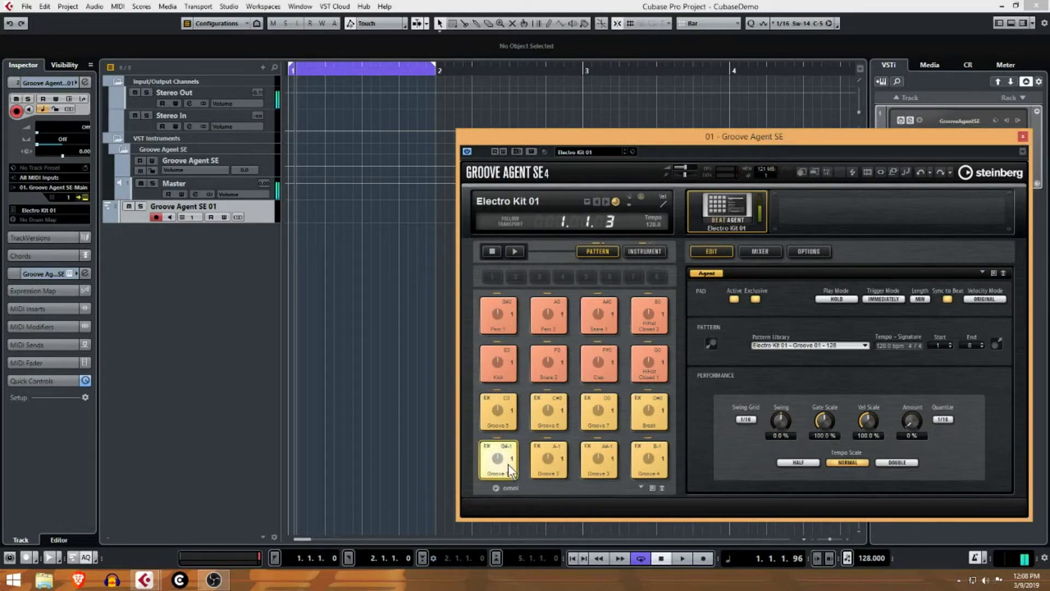
{"action": "left_click_drag", "start_coordinate": [507, 464], "coordinate": [287, 212]}
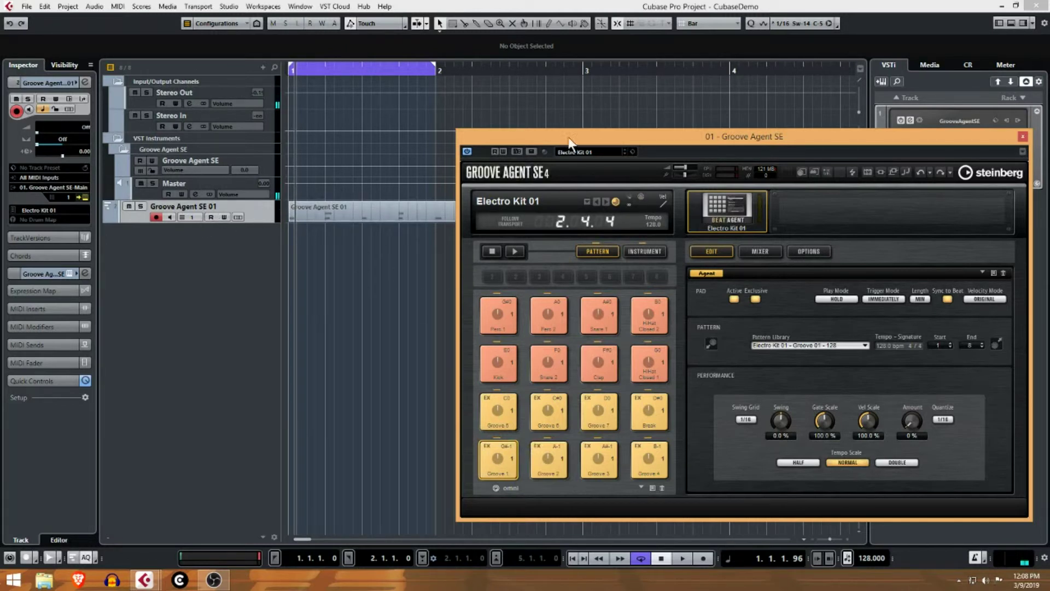
{"action": "left_click_drag", "start_coordinate": [568, 137], "coordinate": [600, 125]}
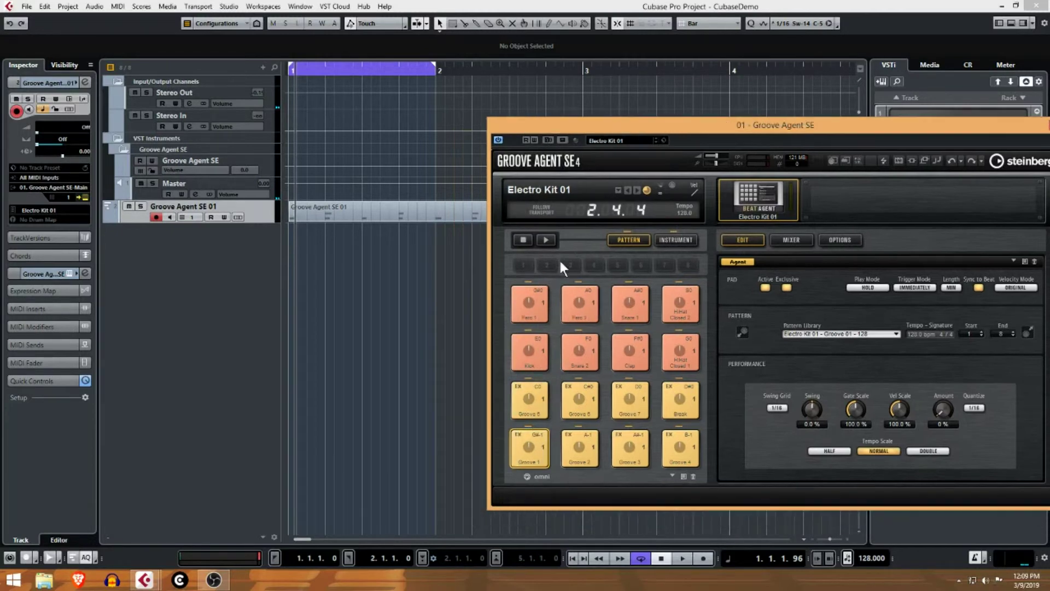
{"action": "left_click", "coordinate": [665, 242]}
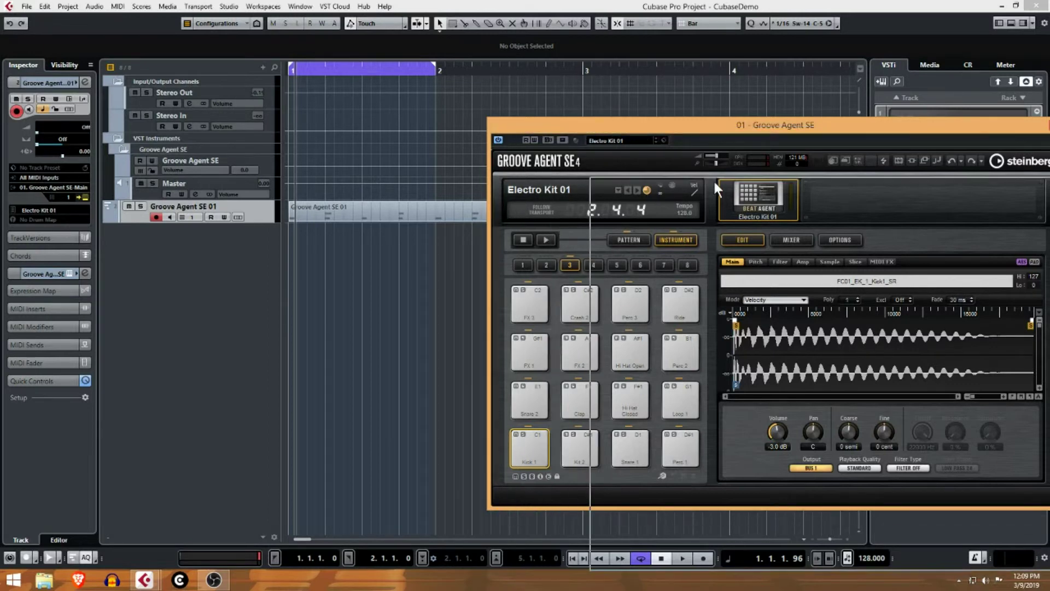
Close Groove Agent SE, move the right locator to bar 3, play the part from the start, and select it.
{"action": "left_click", "coordinate": [1046, 125]}
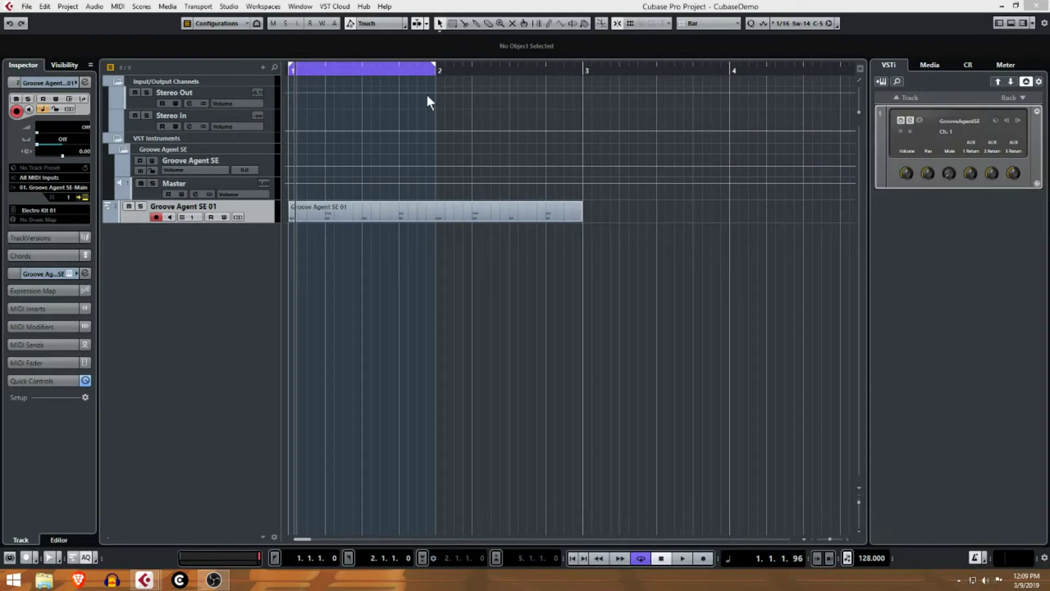
{"action": "left_click_drag", "start_coordinate": [436, 69], "coordinate": [559, 74]}
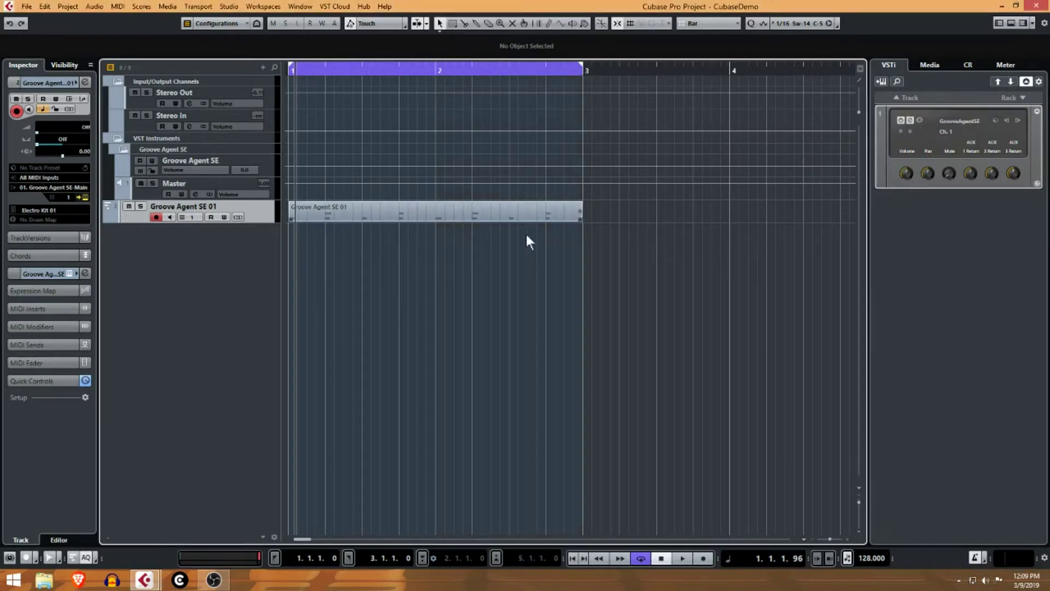
{"action": "left_click", "coordinate": [575, 559]}
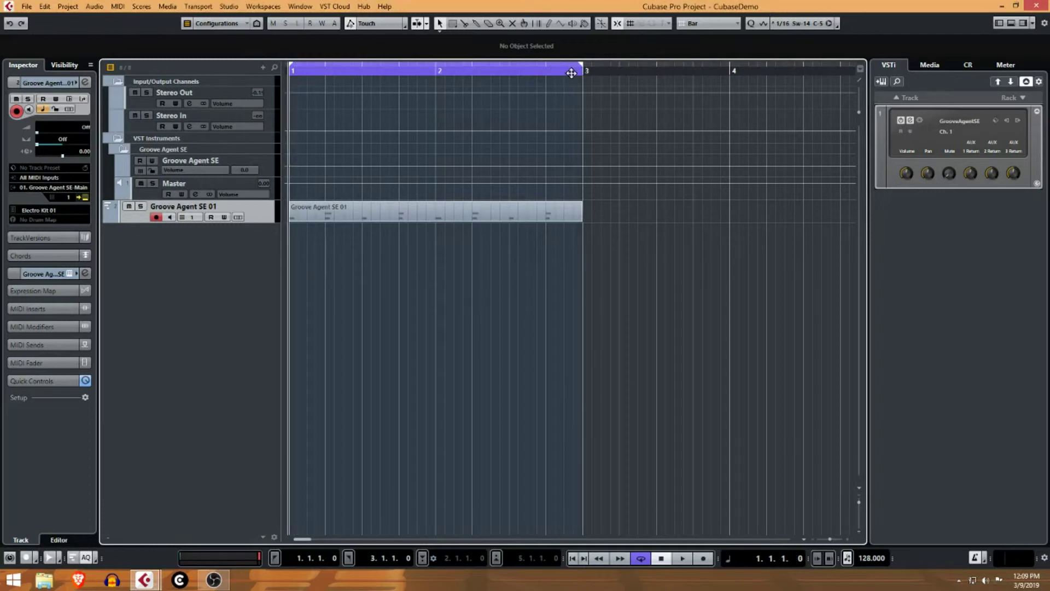
{"action": "left_click", "coordinate": [677, 556]}
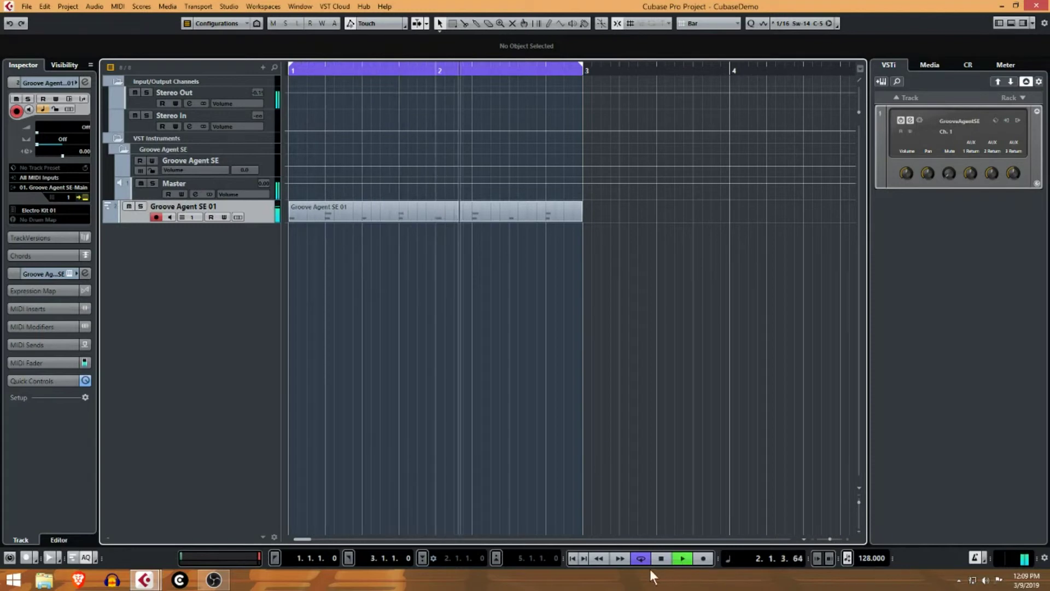
{"action": "left_click", "coordinate": [661, 557]}
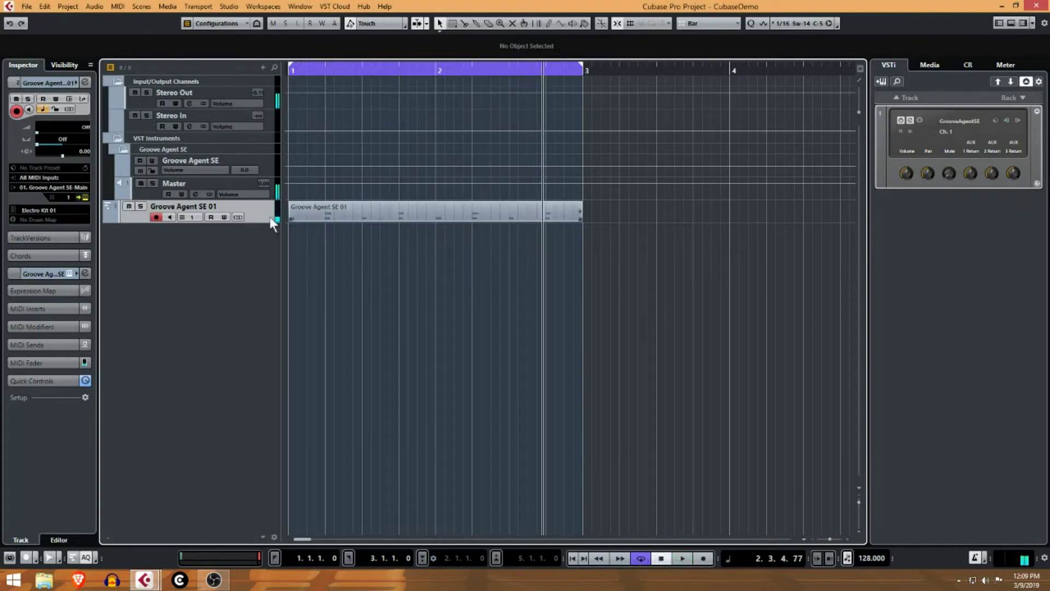
{"action": "left_click", "coordinate": [314, 210]}
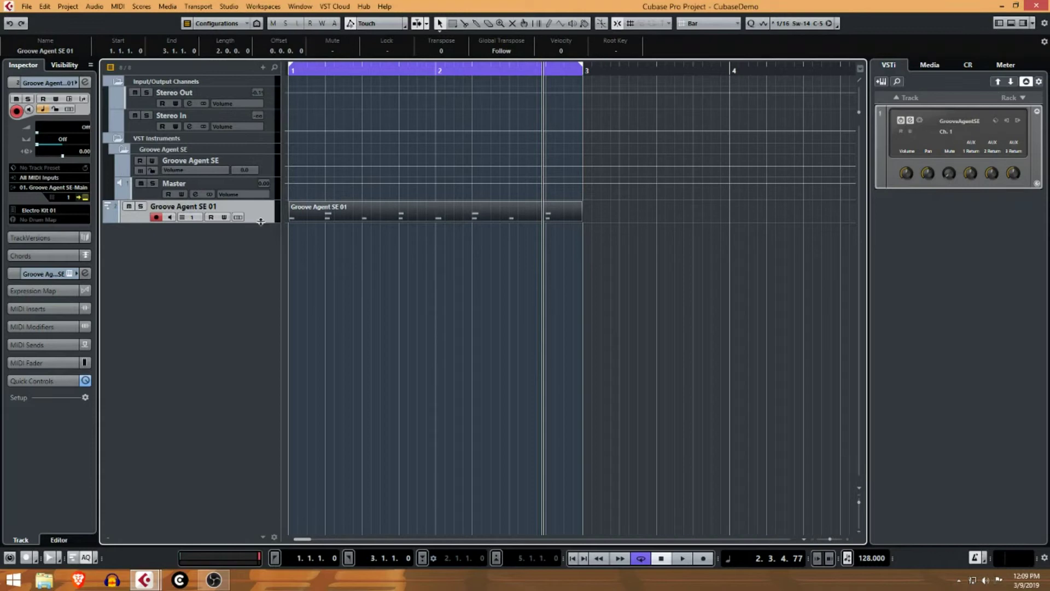
Make the Groove Agent SE 01 track taller, check its MIDI input sources, and reopen Groove Agent SE.
{"action": "left_click_drag", "start_coordinate": [256, 222], "coordinate": [257, 259]}
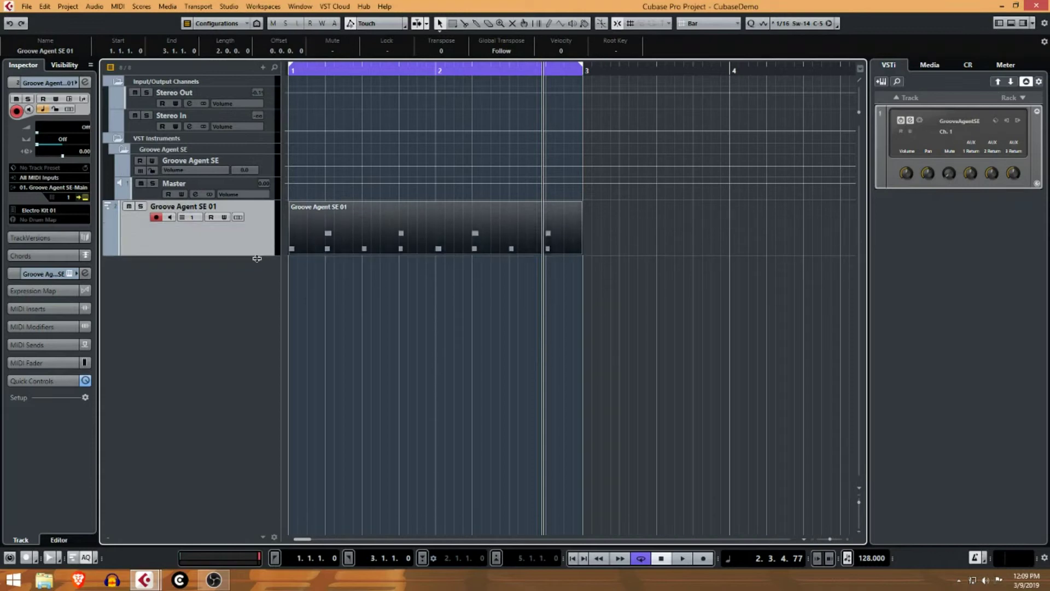
{"action": "left_click", "coordinate": [73, 194]}
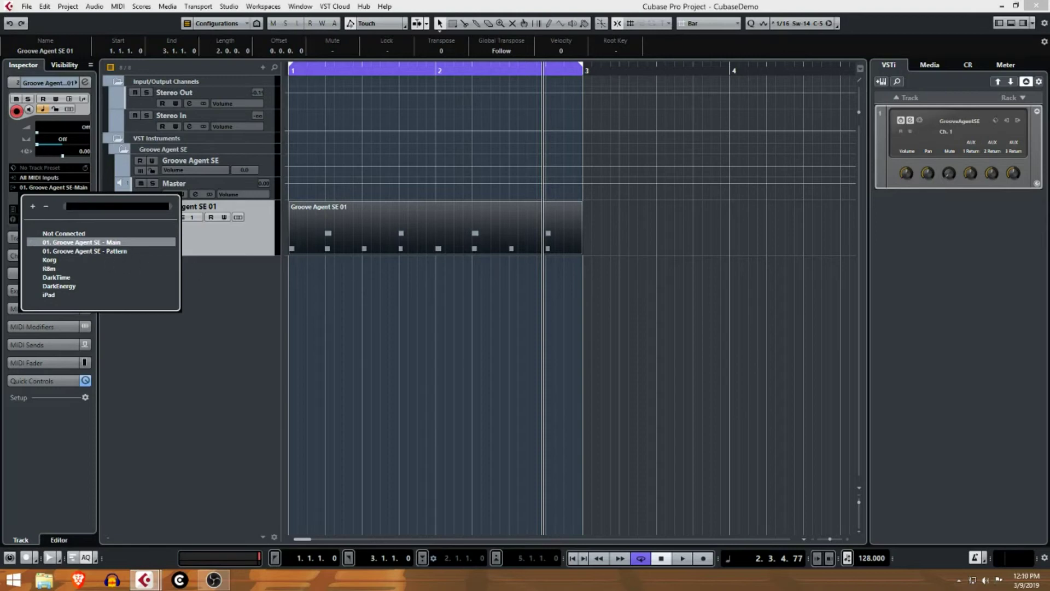
{"action": "left_click", "coordinate": [666, 141]}
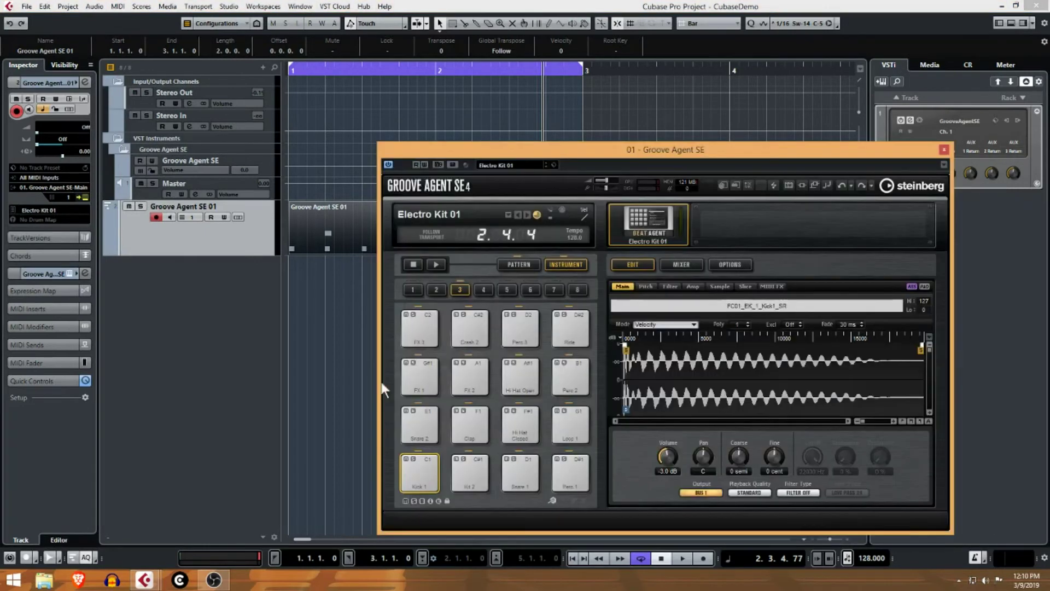
Return Groove Agent SE to its pattern pads, then close its window.
{"action": "left_click", "coordinate": [532, 265]}
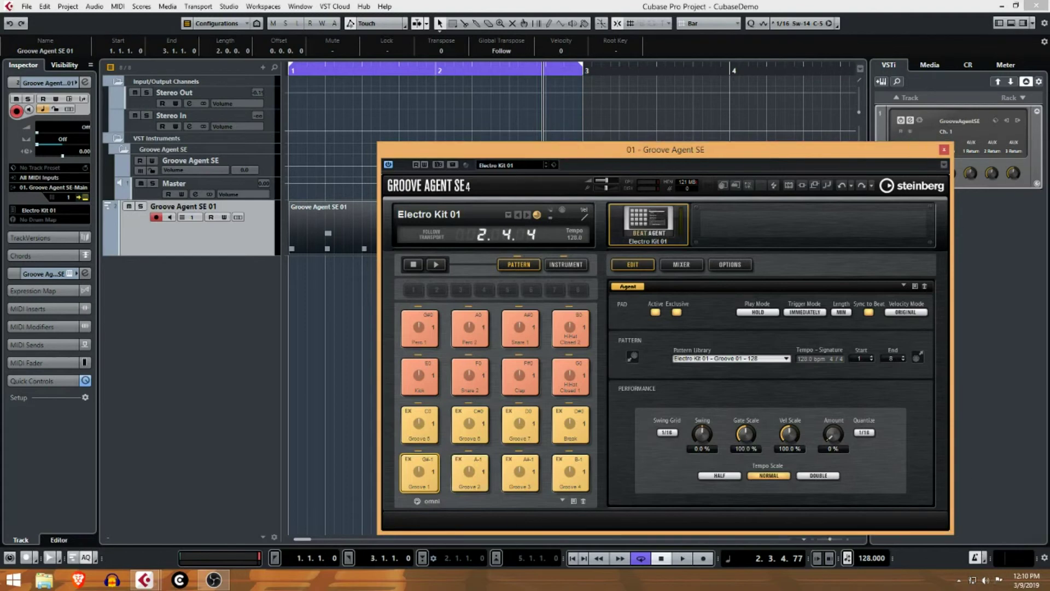
{"action": "left_click", "coordinate": [944, 150]}
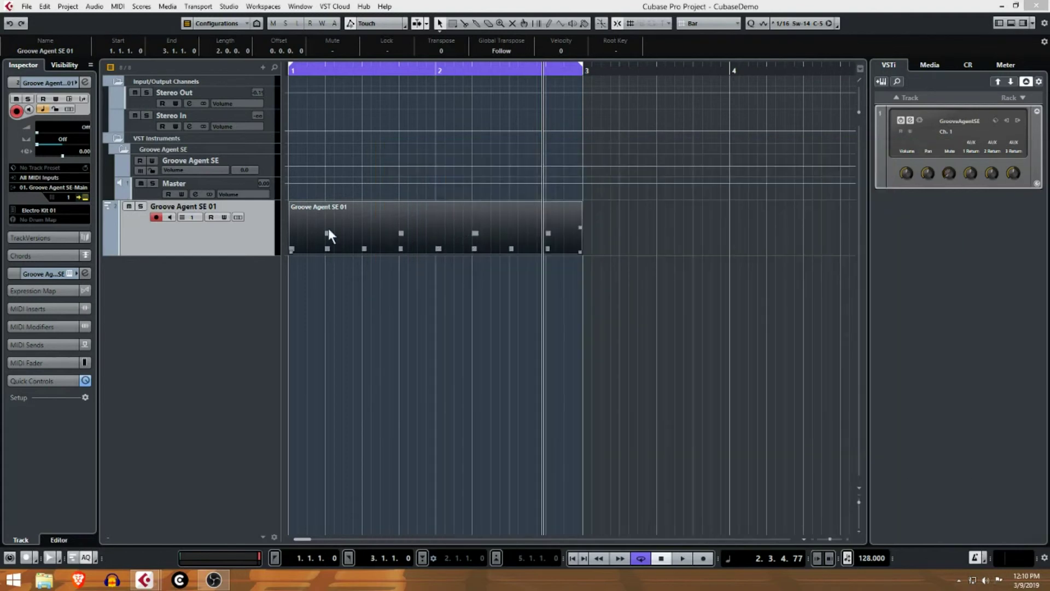
Open the part in the lower-zone Key Editor, enlarge it, and audition C1 and another key.
{"action": "double_click", "coordinate": [369, 232]}
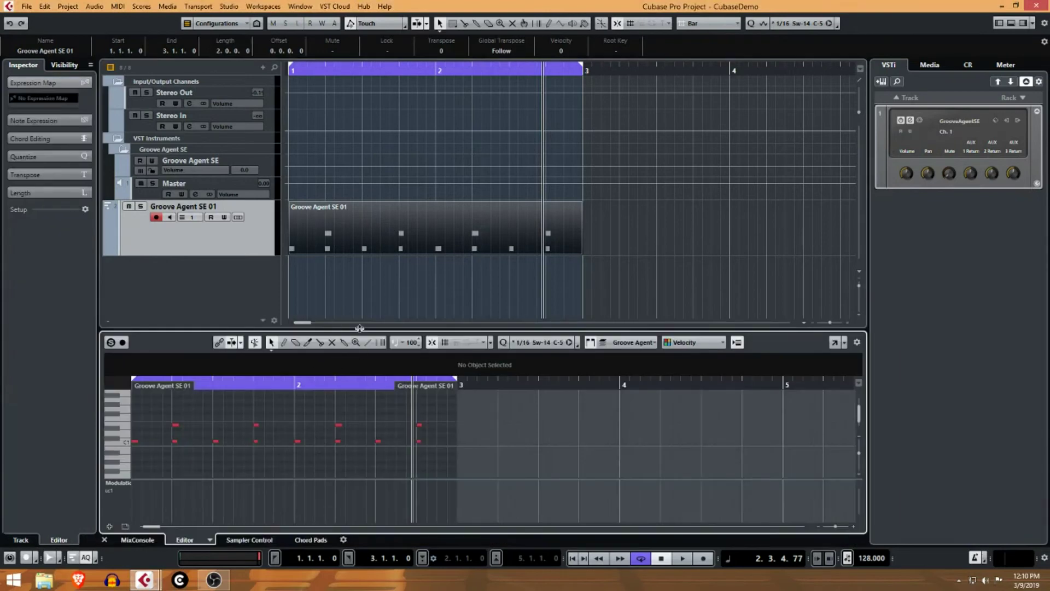
{"action": "left_click_drag", "start_coordinate": [359, 327], "coordinate": [366, 283]}
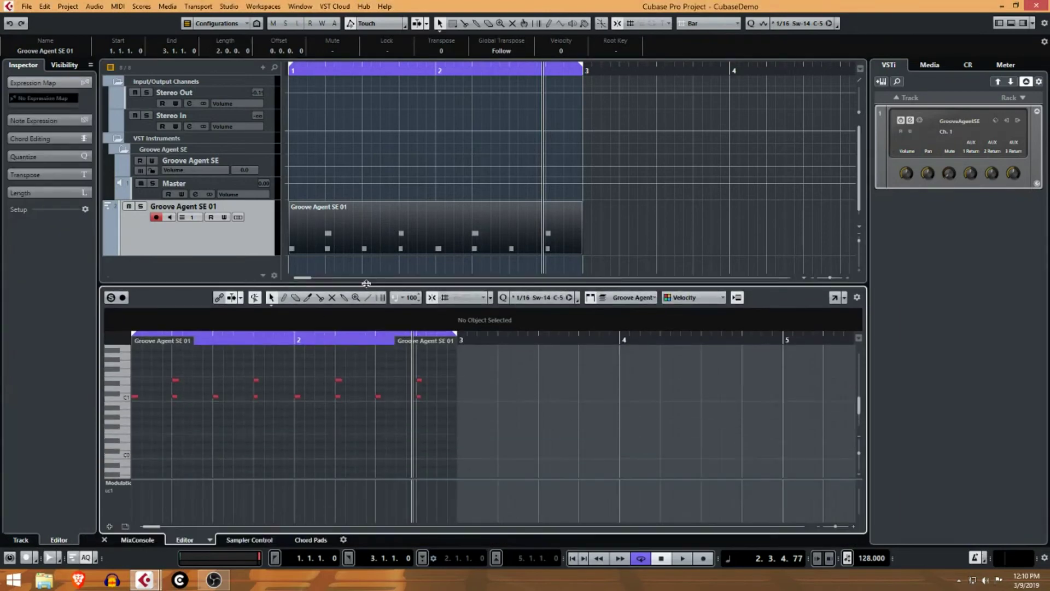
{"action": "left_click", "coordinate": [124, 395]}
{"action": "left_click", "coordinate": [124, 377]}
Play the two-bar pattern from the project start, stop it, and give the track area more room.
{"action": "left_click", "coordinate": [572, 558]}
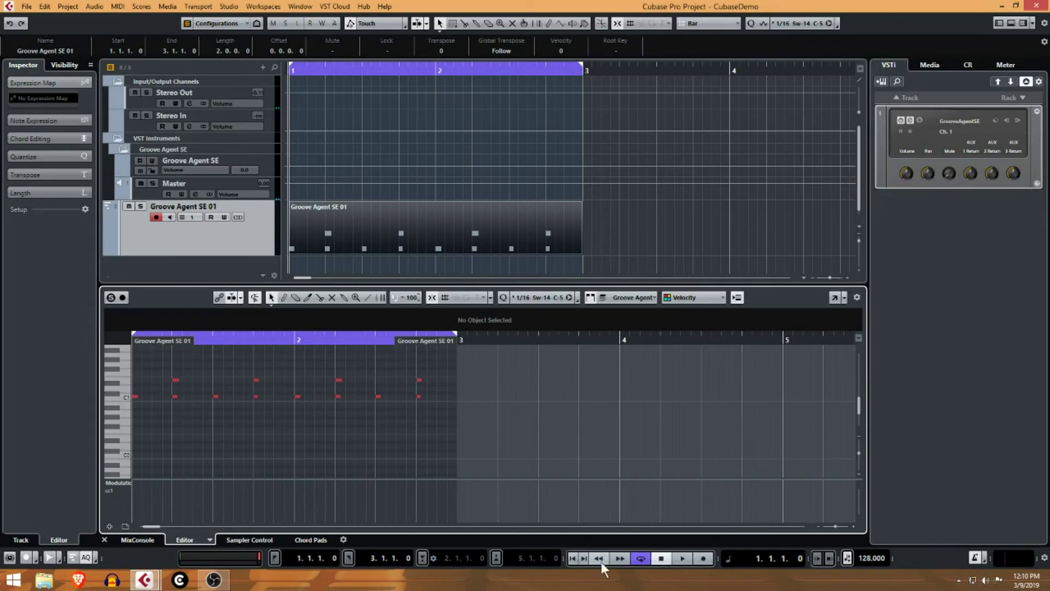
{"action": "left_click", "coordinate": [686, 559]}
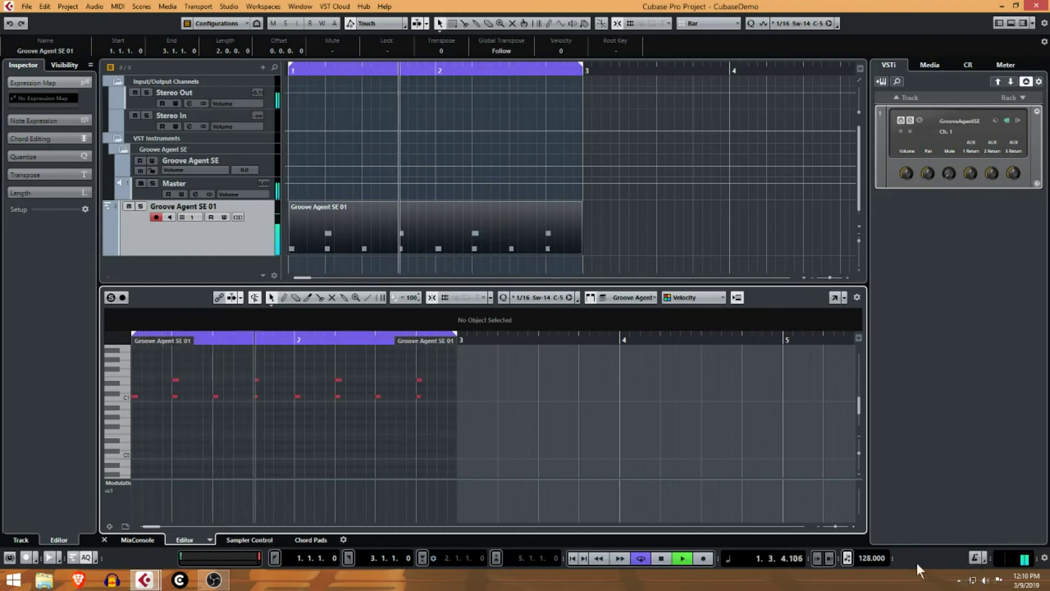
{"action": "left_click", "coordinate": [659, 557]}
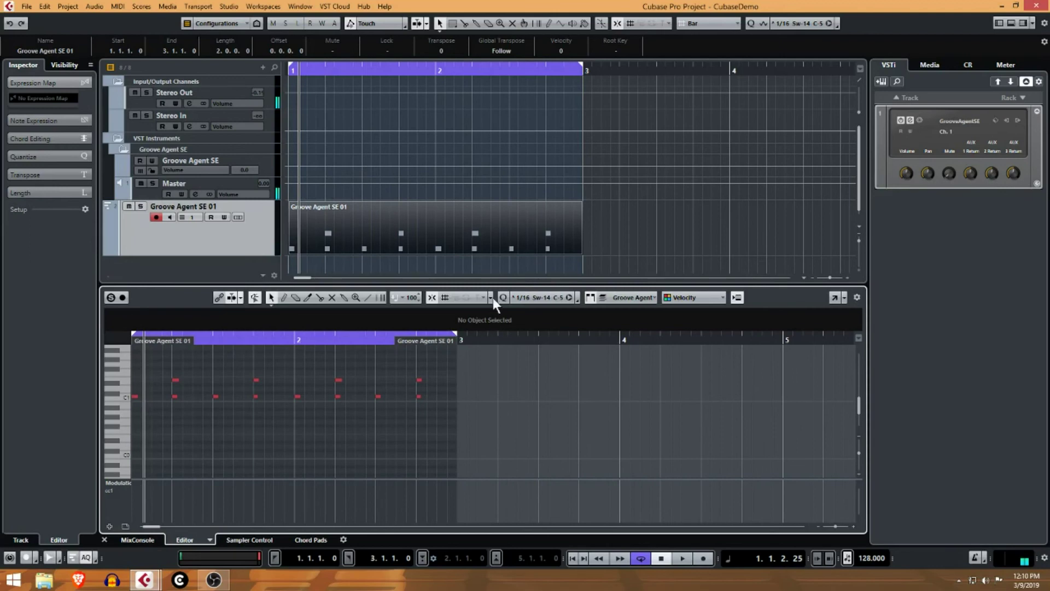
{"action": "left_click_drag", "start_coordinate": [496, 283], "coordinate": [494, 331]}
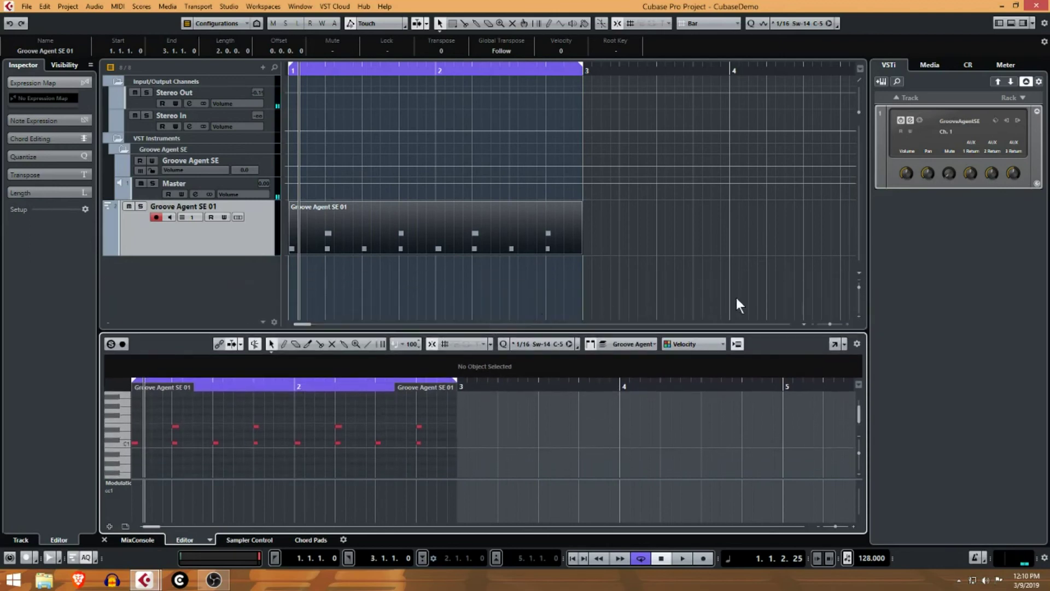